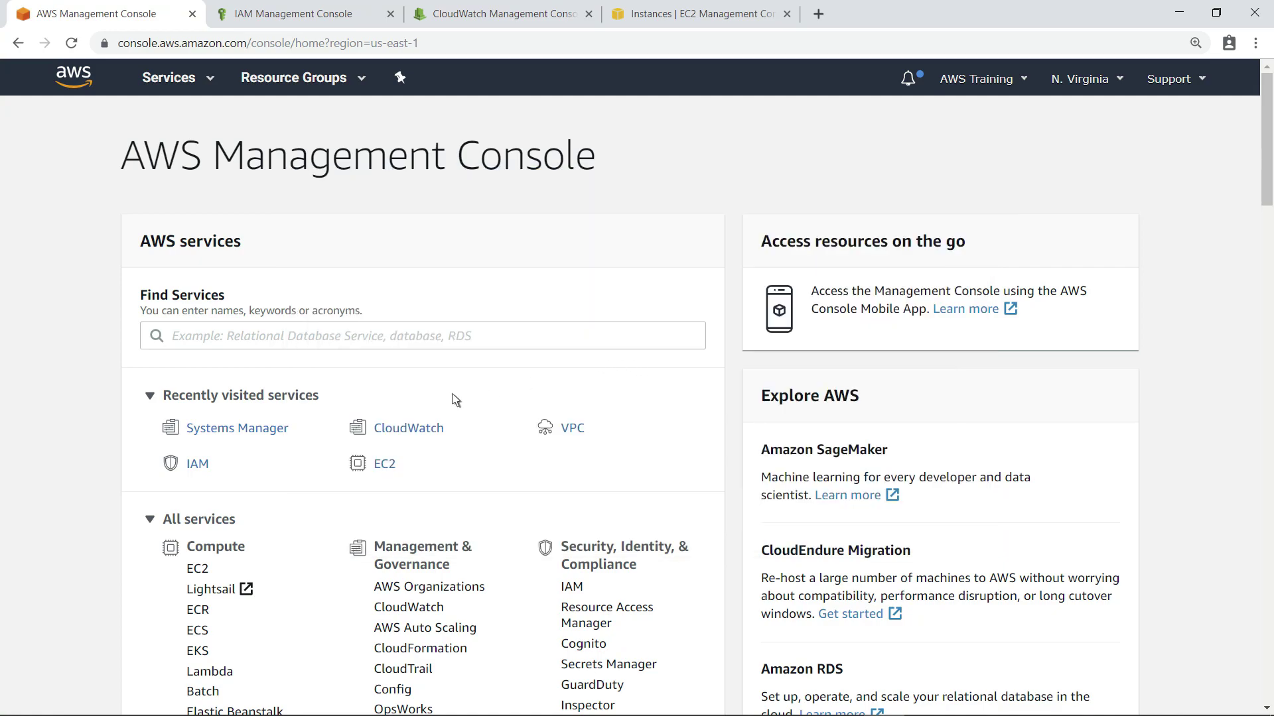
# - Start configuring OpsCenter sources in Systems Manager and get the CloudWatch Events policy JSON from the linked getting-started guide
pyautogui.click(238, 430)
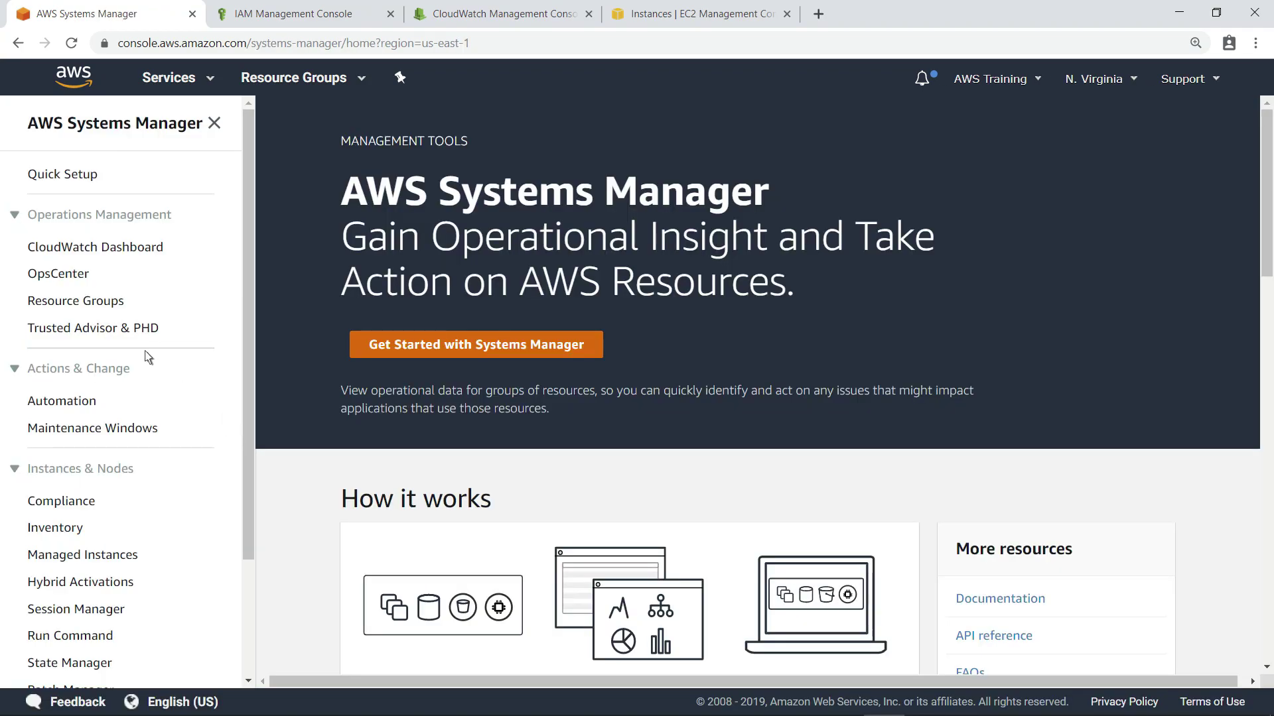
pyautogui.click(60, 275)
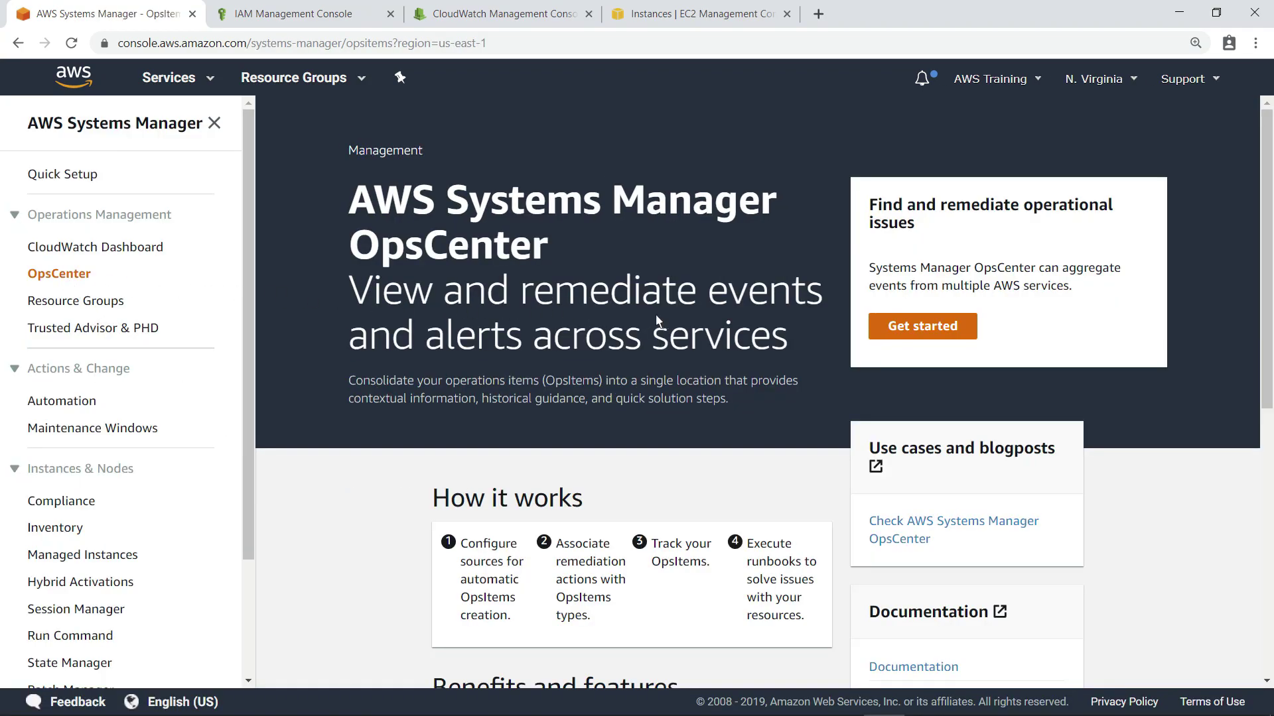
pyautogui.click(945, 339)
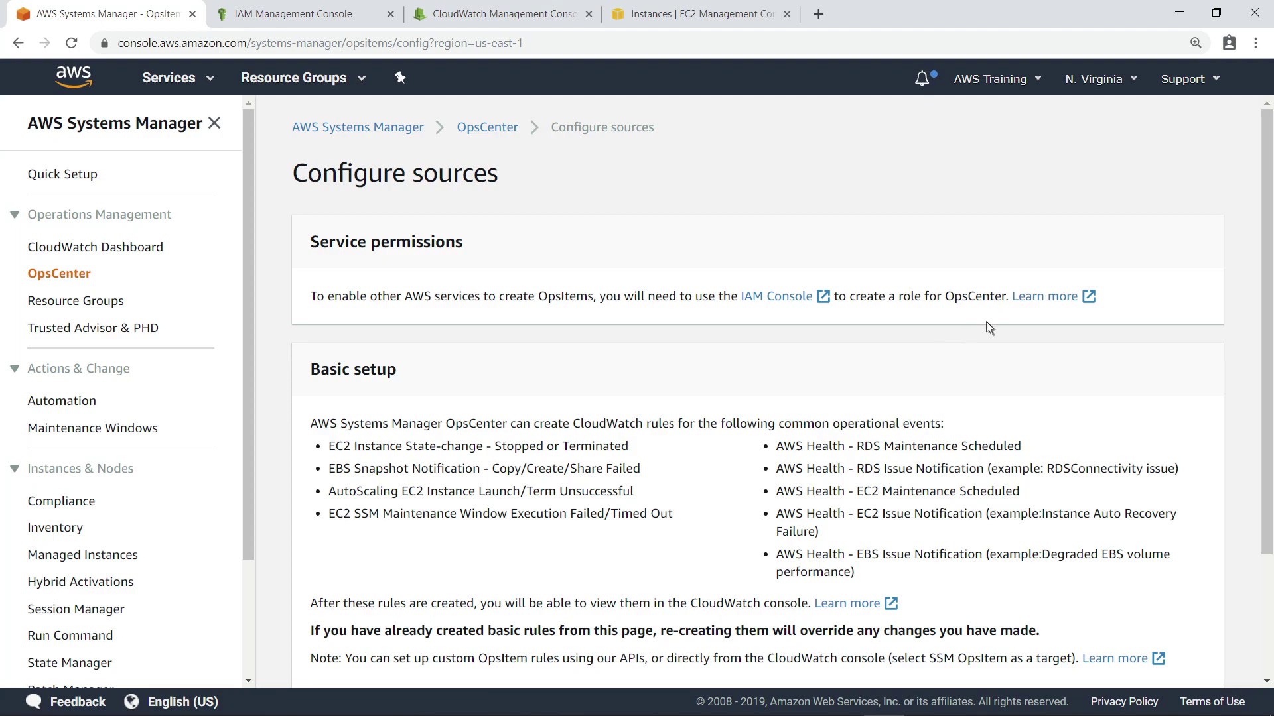
pyautogui.click(1067, 305)
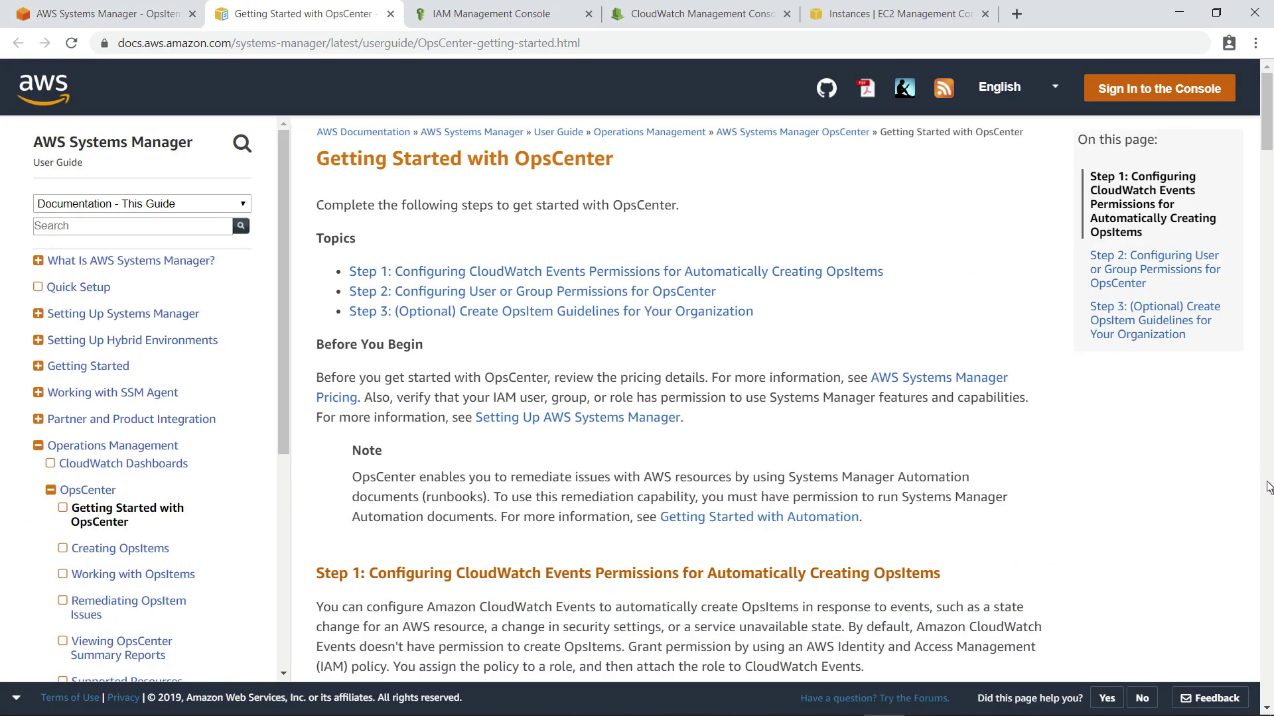
pyautogui.scroll(-10, 1268, 487)
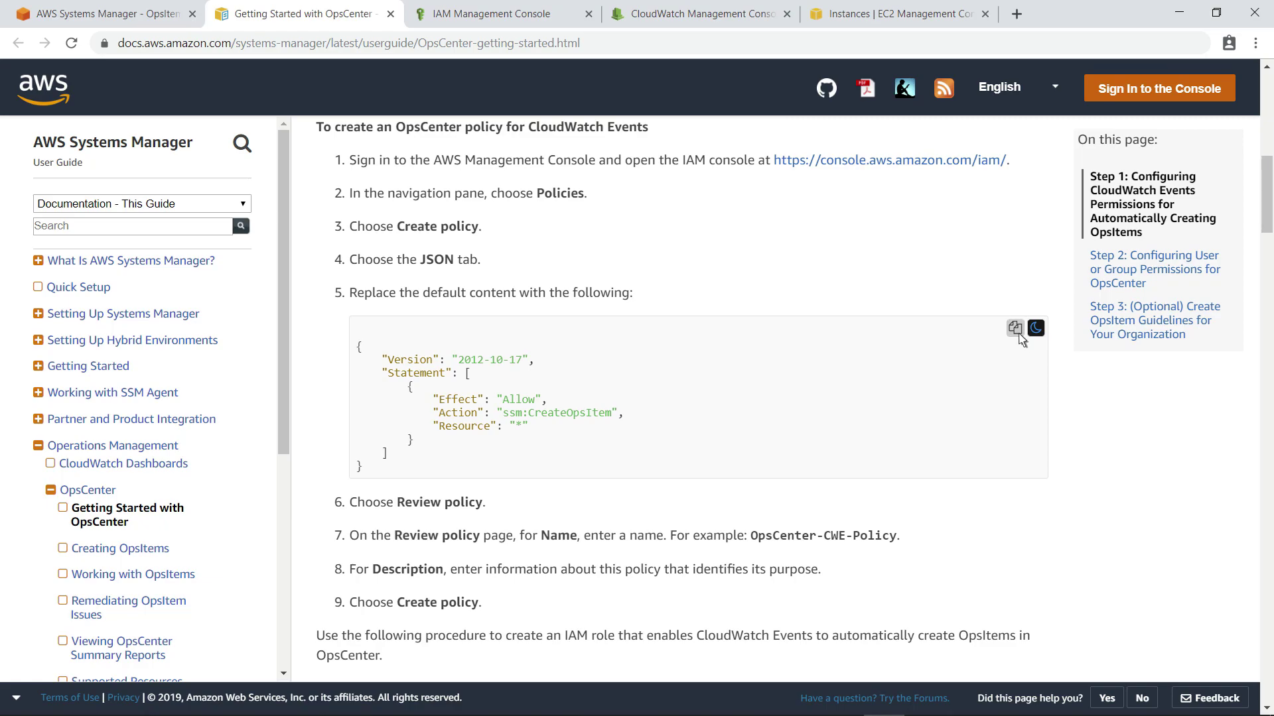
# - In the IAM console, define a new policy in JSON that allows ssm:CreateOpsItem on all resources, and proceed to its review
pyautogui.click(534, 25)
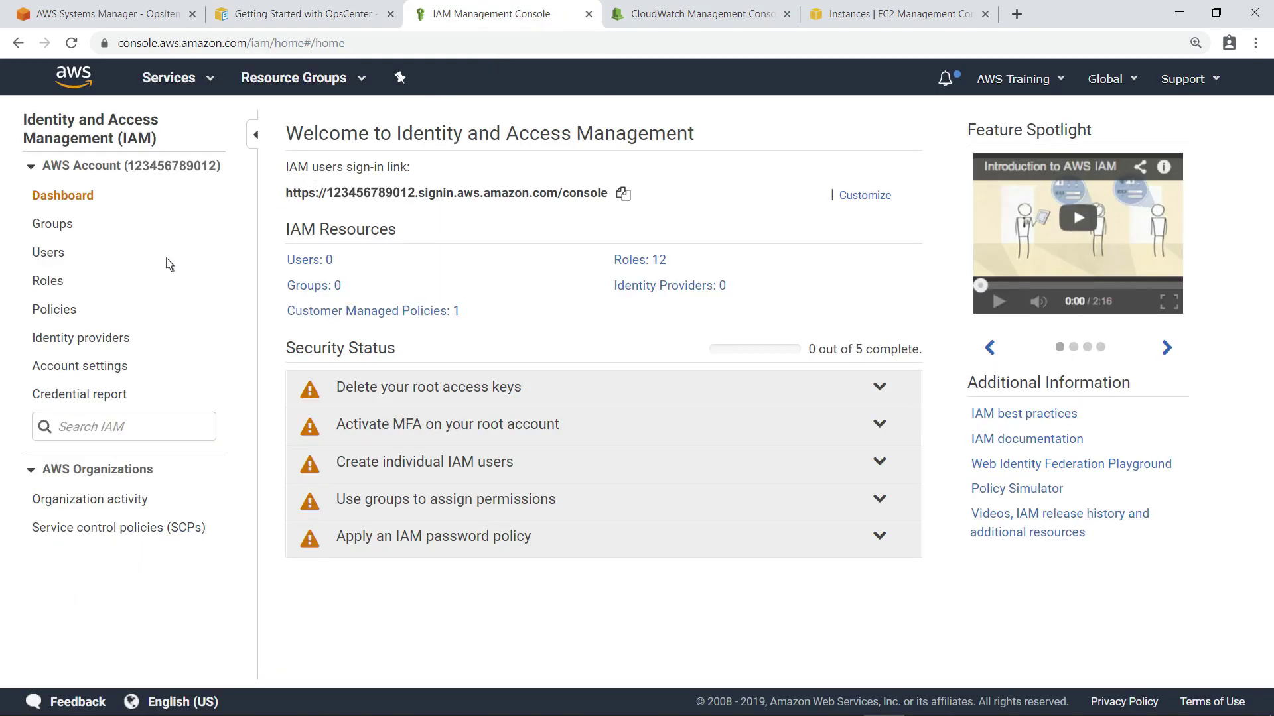
pyautogui.click(73, 317)
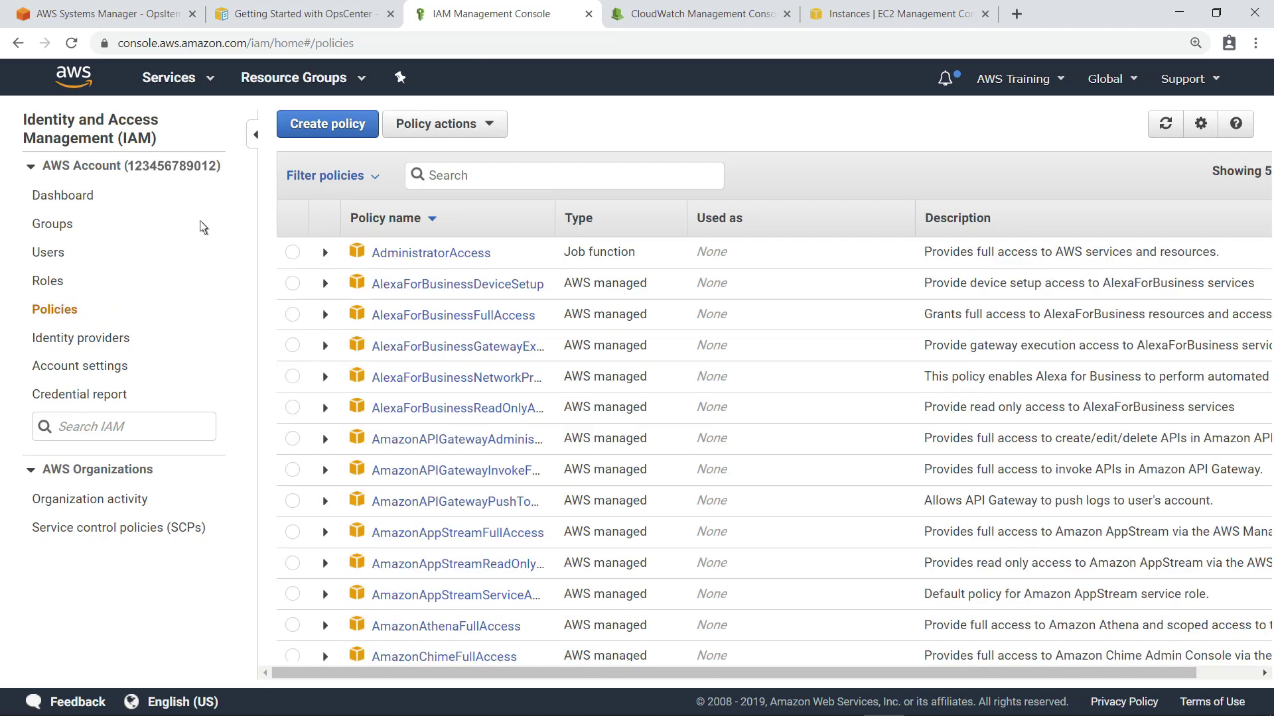
pyautogui.click(315, 126)
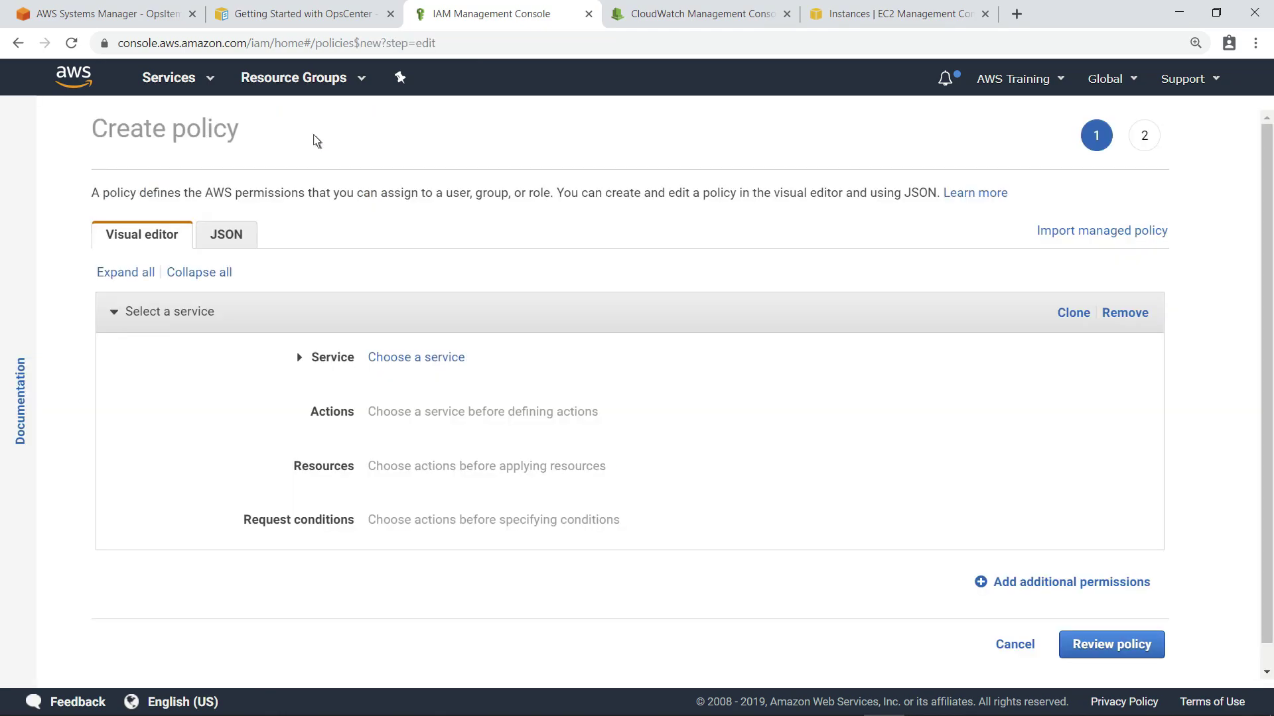
pyautogui.click(245, 243)
pyautogui.click(149, 285)
pyautogui.hotkey('ctrl', 'a')
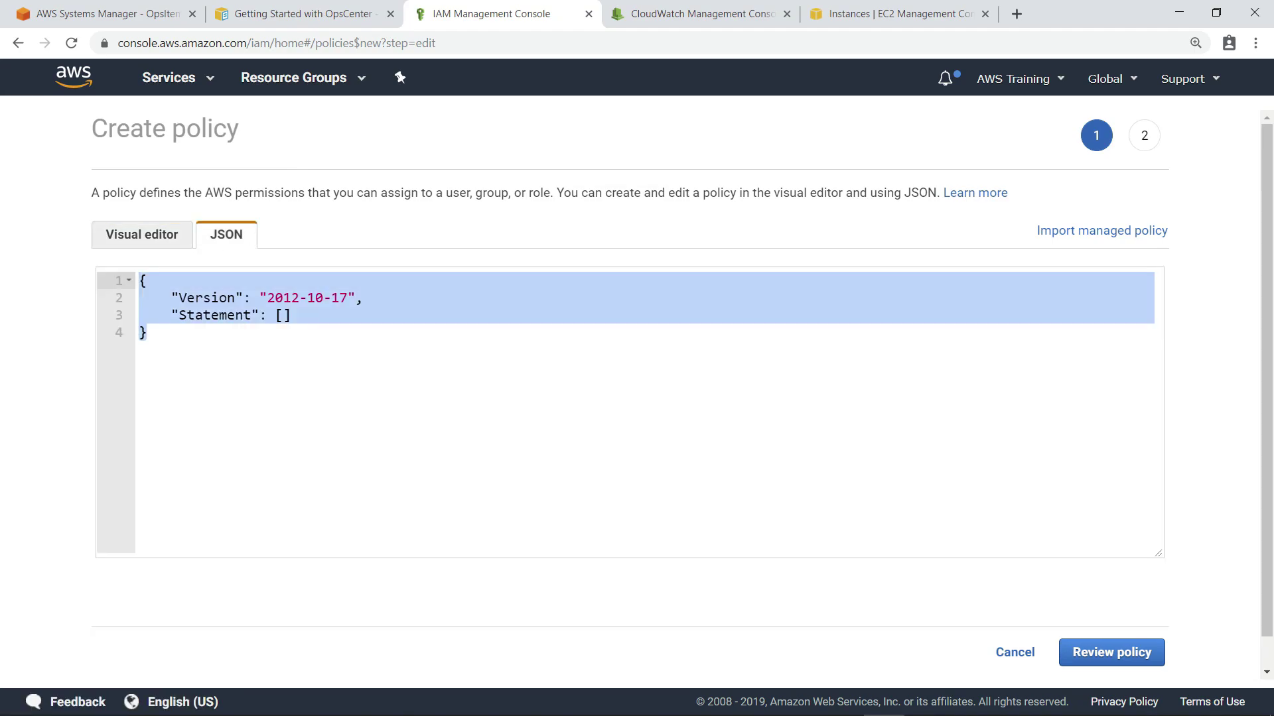
pyautogui.write('{     "Version": "2012-10-17",     "Statement": [         {             "Effect": "Allow",             "Action": "ssm:CreateOpsItem",             "Resource": "*"         }     ] }')
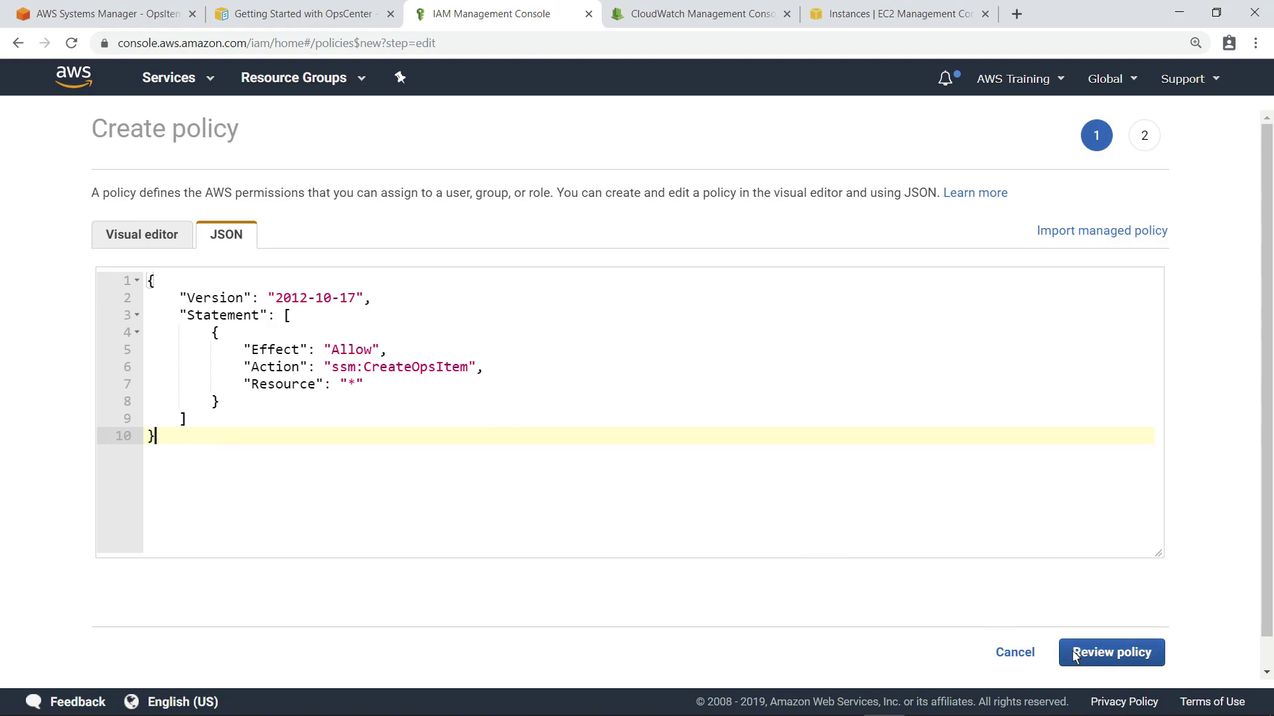
pyautogui.click(1112, 652)
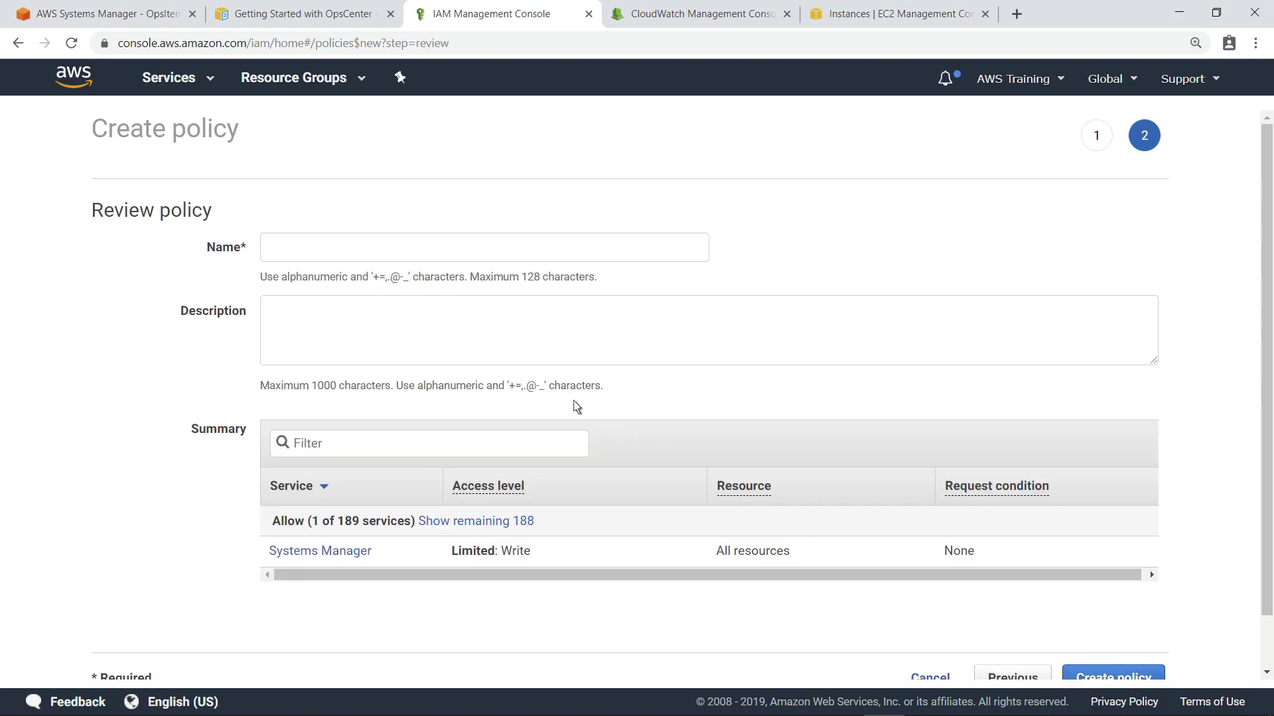
# - Name the policy OpsCenterPolicy, describe it as "OpsCenter policy for creating CloudWatch Events.", and create it
pyautogui.click(339, 248)
pyautogui.write('OpsCenterPolicy')
pyautogui.press('Tab')
pyautogui.write('OpsCenter policy for creating CloudWatch Events.')
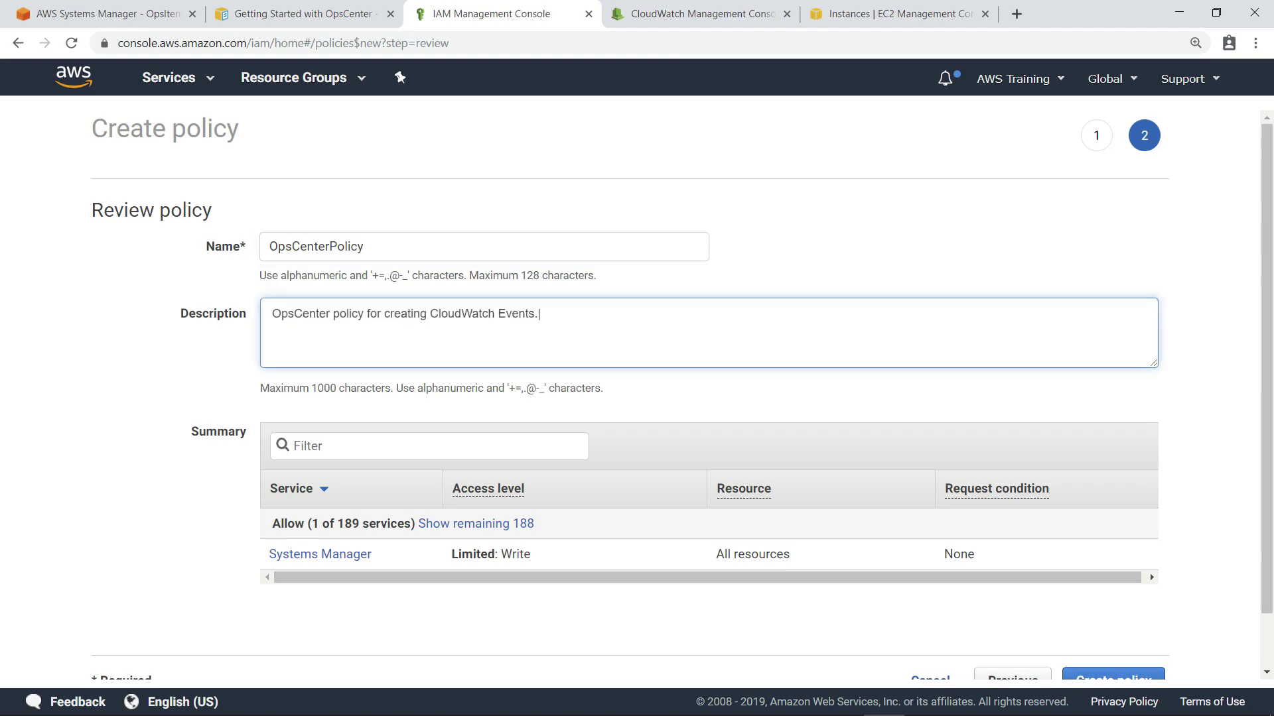
pyautogui.scroll(-1, 1263, 660)
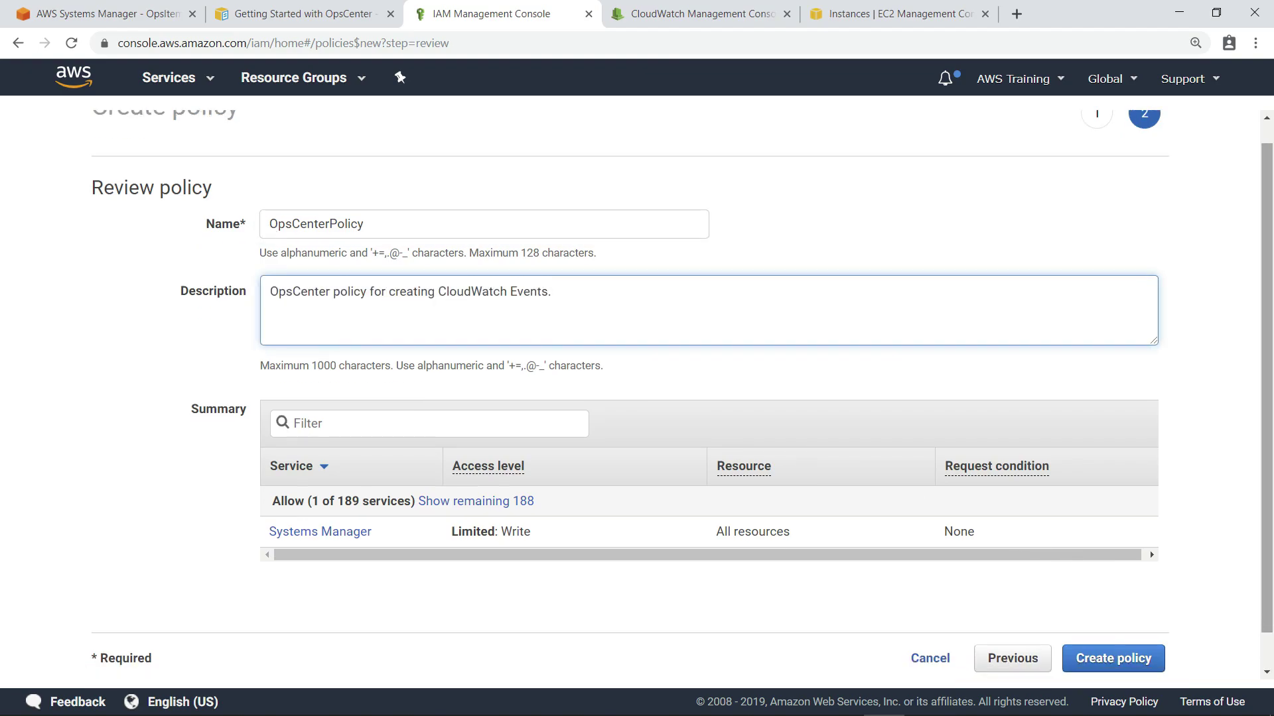
pyautogui.click(1079, 645)
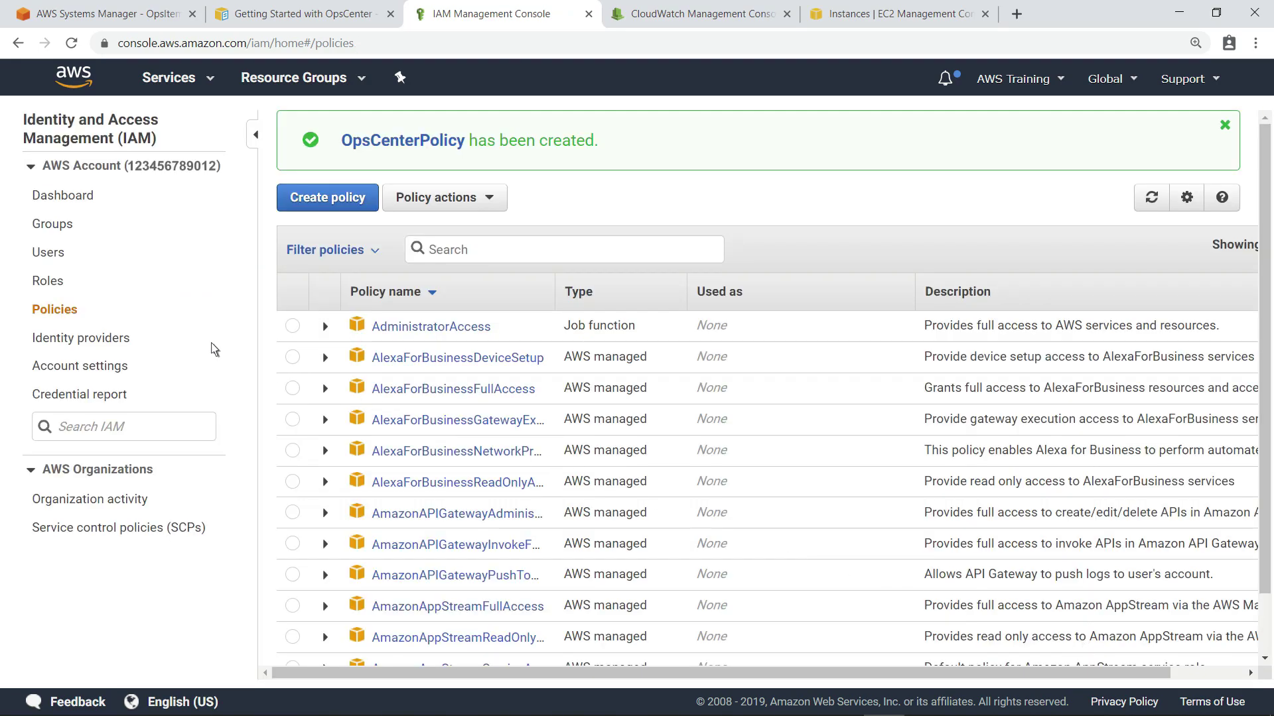
# - Begin a new IAM role for the CloudWatch Events service with the CloudWatch Events use case
pyautogui.click(49, 282)
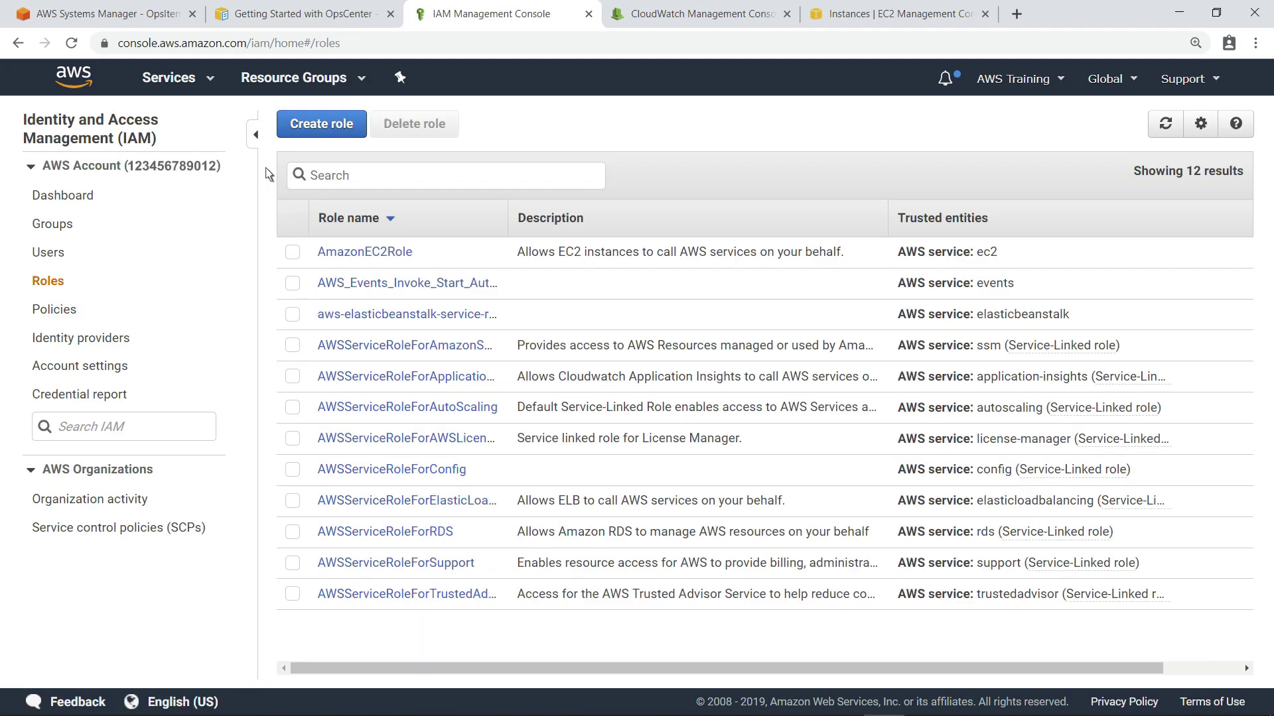
pyautogui.click(322, 136)
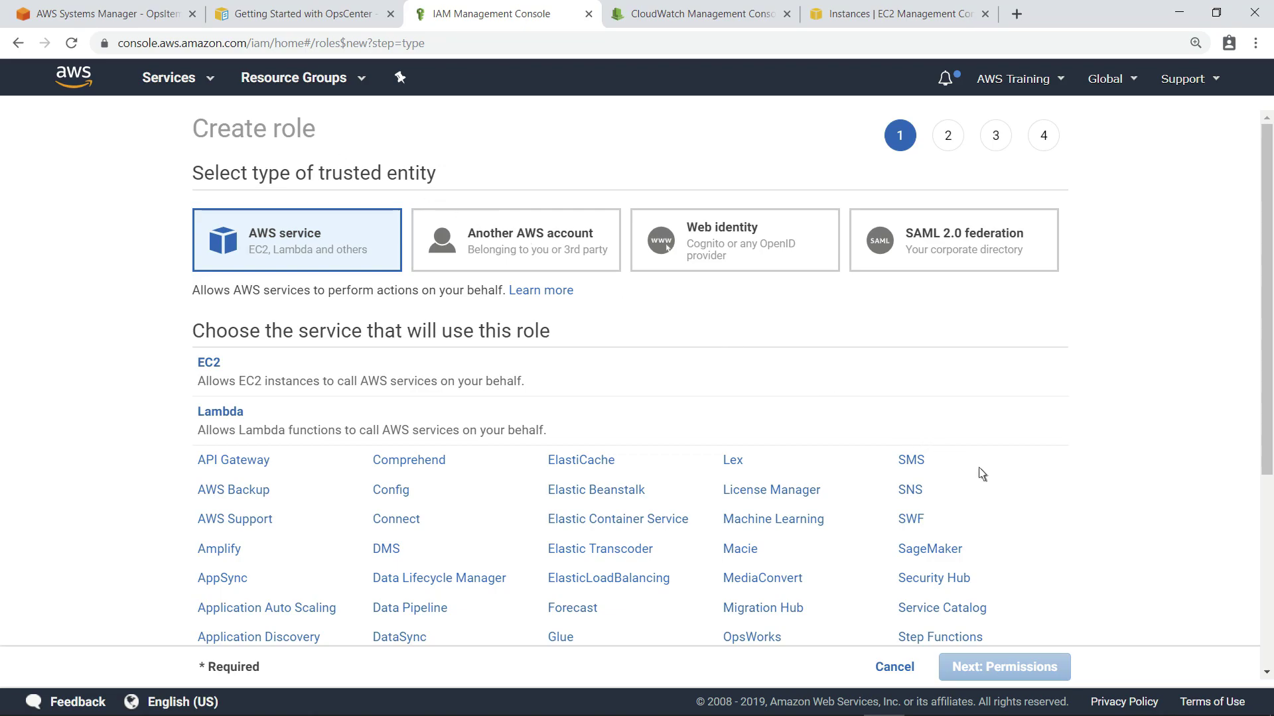
pyautogui.scroll(-1, 667, 247)
pyautogui.scroll(-4, 667, 210)
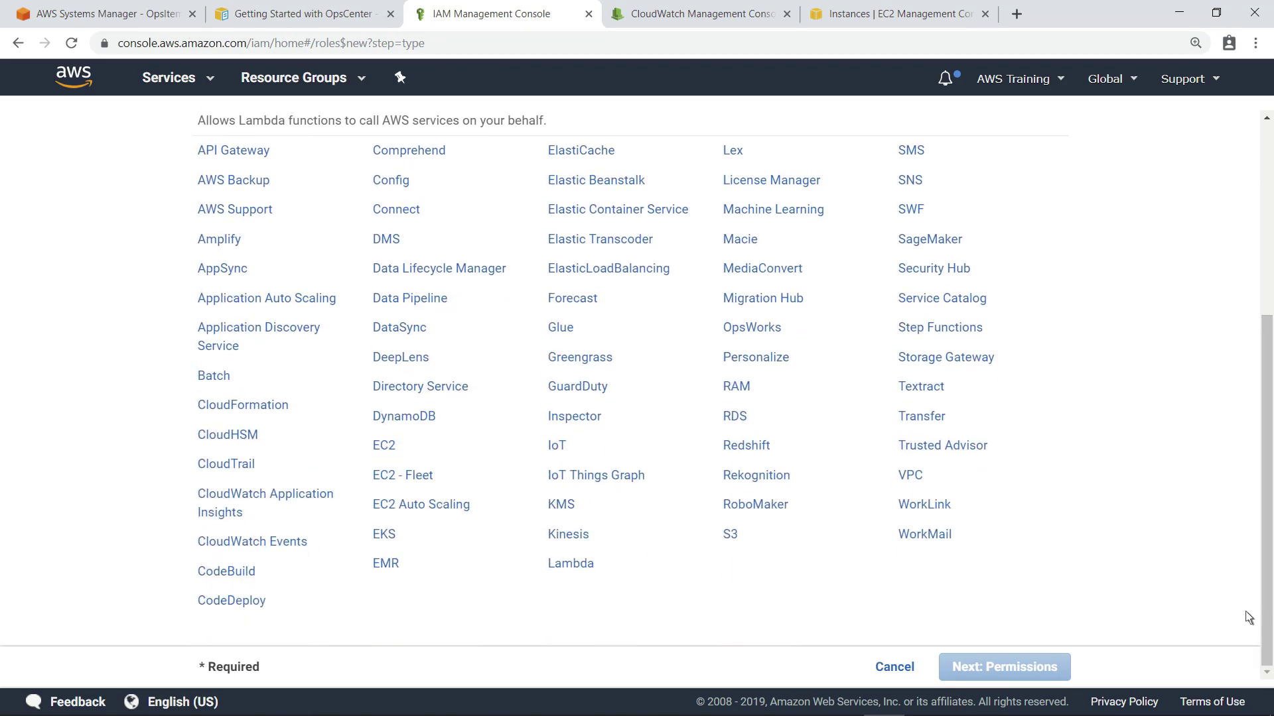
pyautogui.click(306, 544)
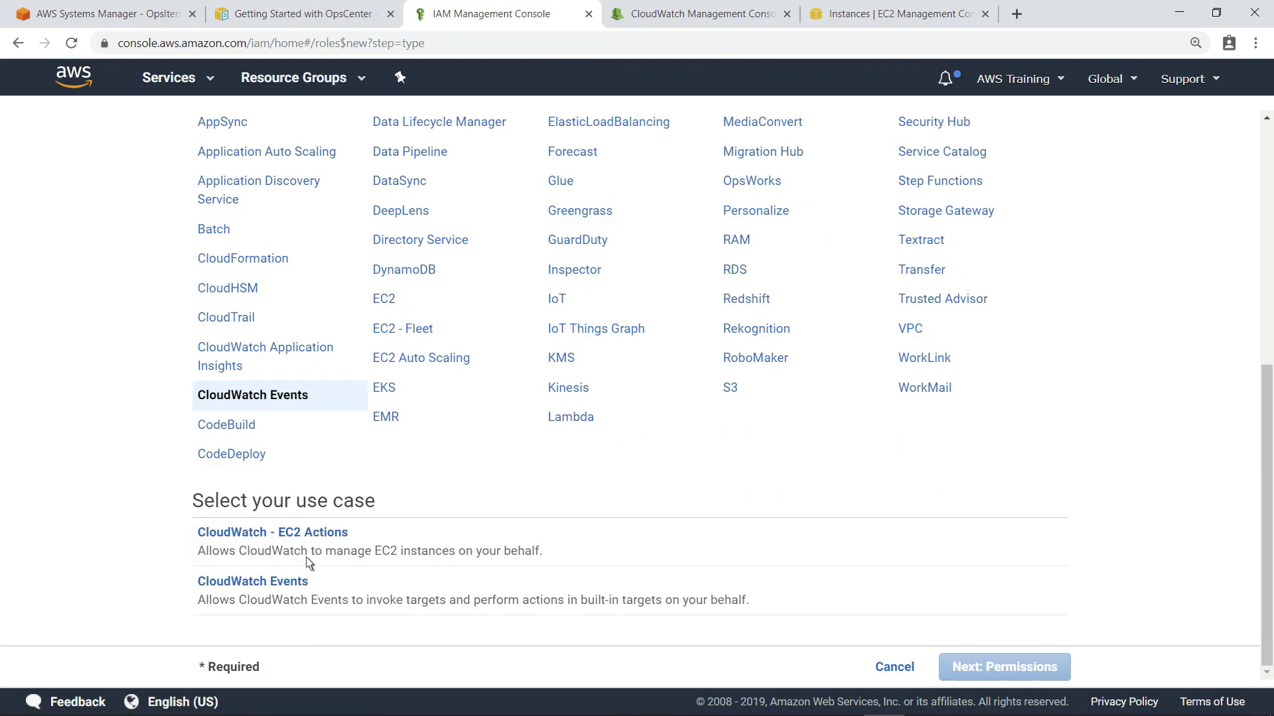
pyautogui.click(307, 589)
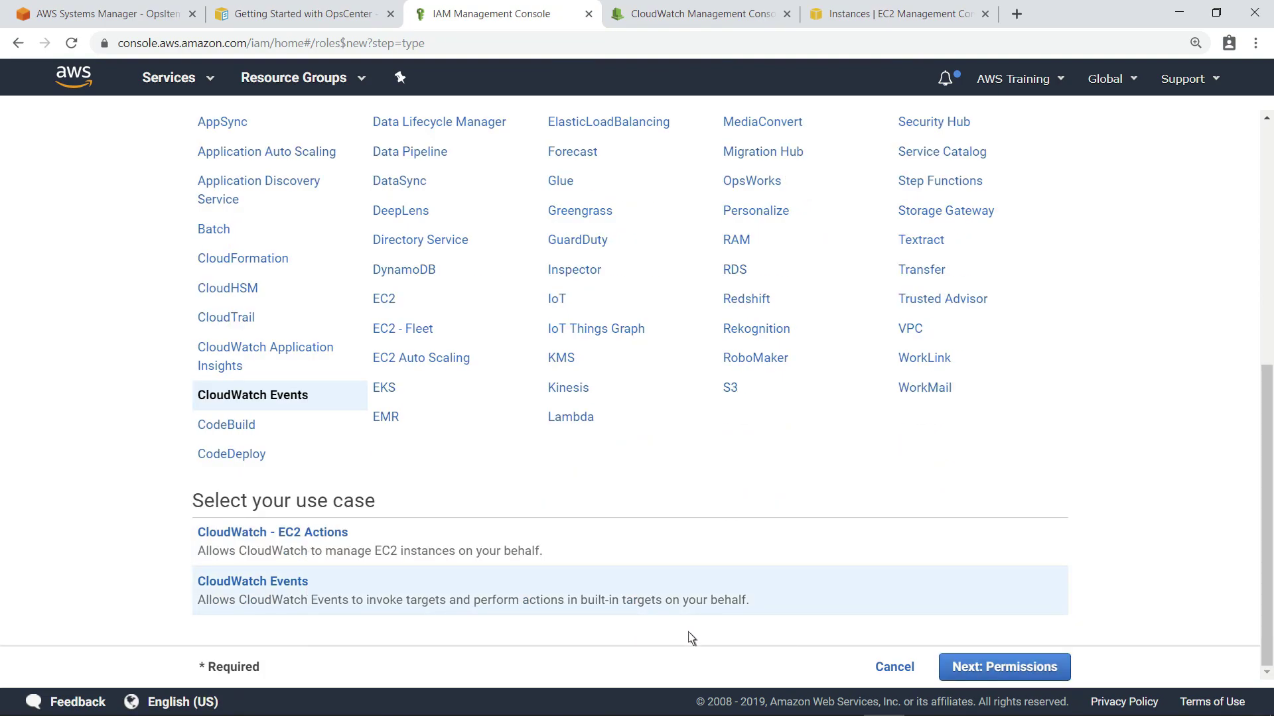
pyautogui.click(960, 669)
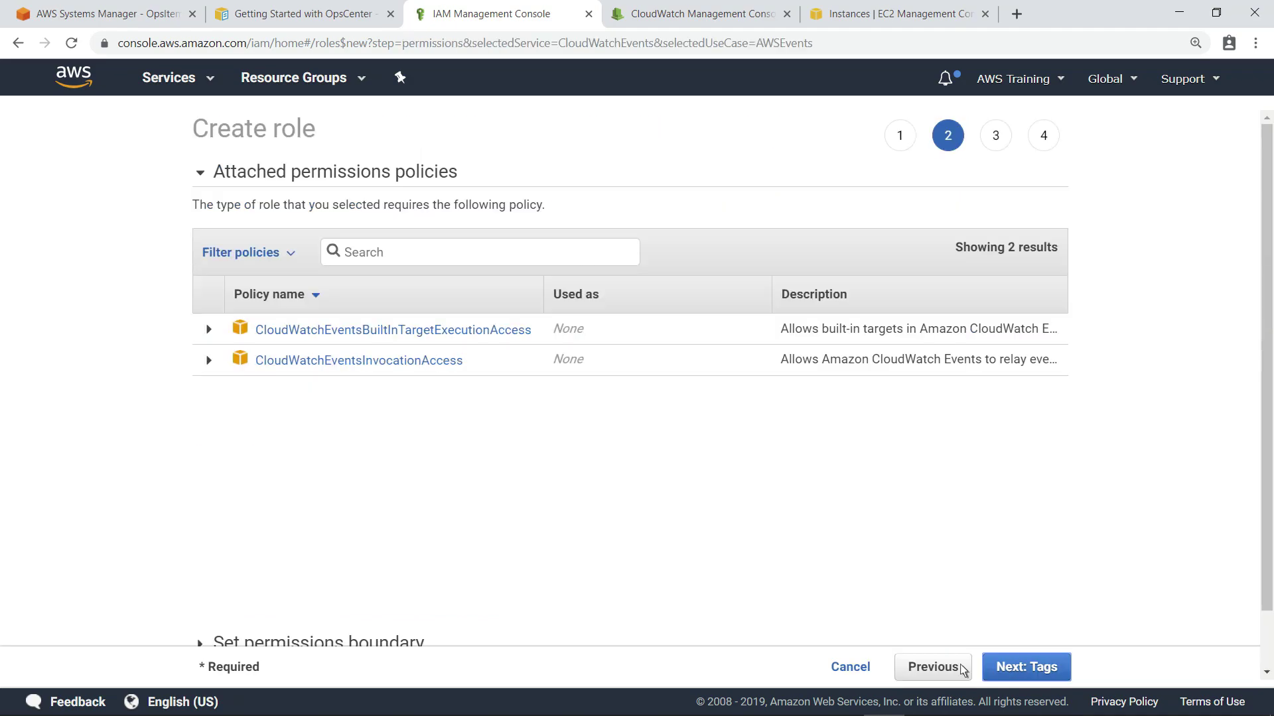
# - Keep the role's default policies, skip tags, name it OpsItem-Role, and create it
pyautogui.click(998, 669)
pyautogui.click(989, 668)
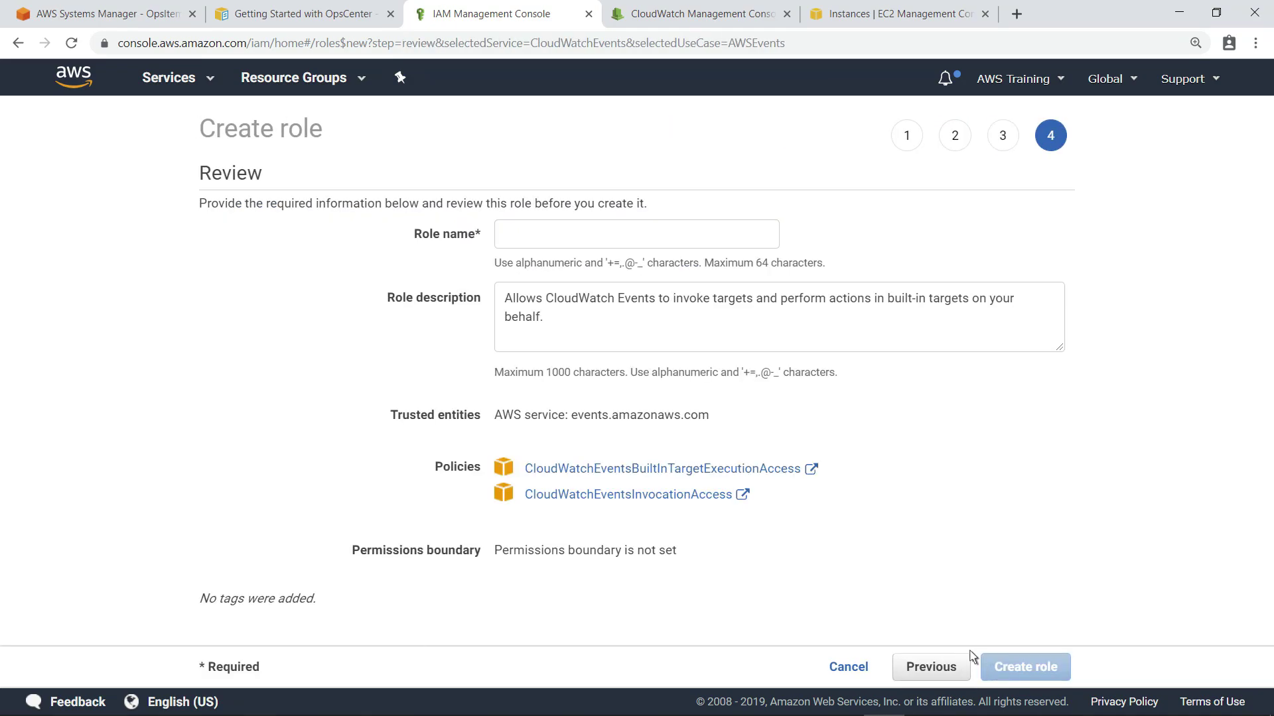
pyautogui.click(506, 241)
pyautogui.write('OpsItem-Role')
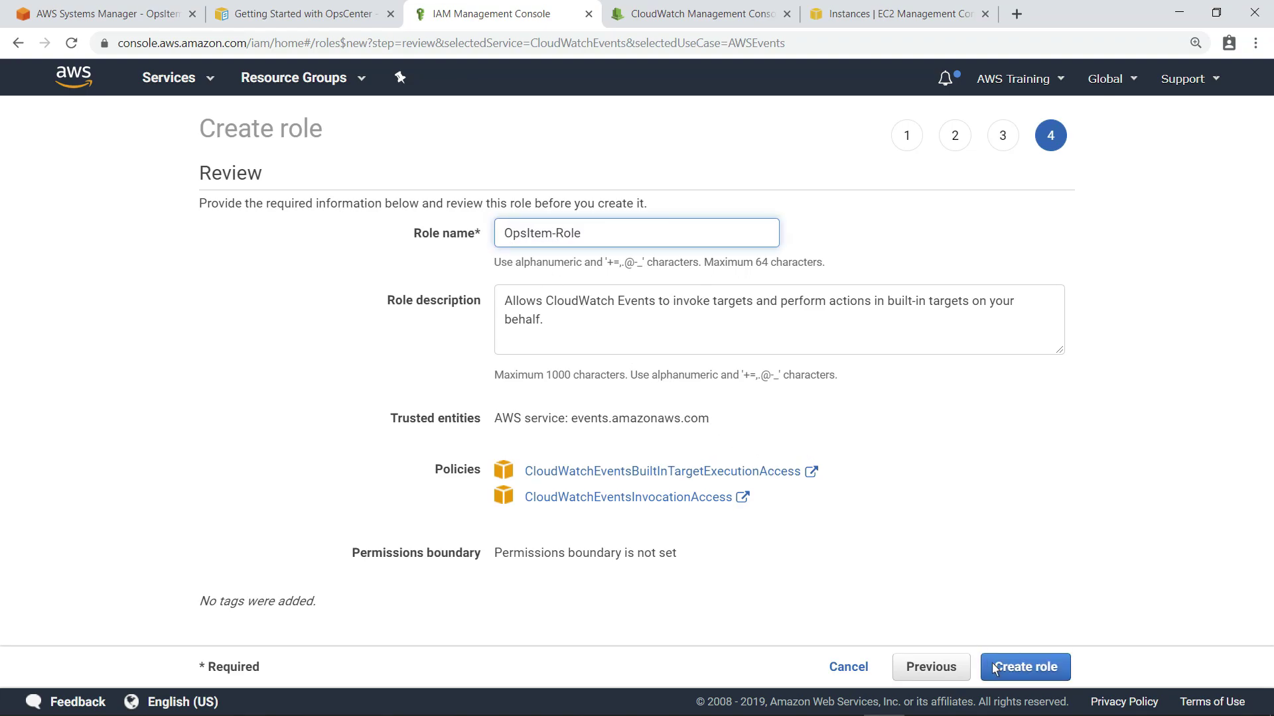
pyautogui.click(995, 670)
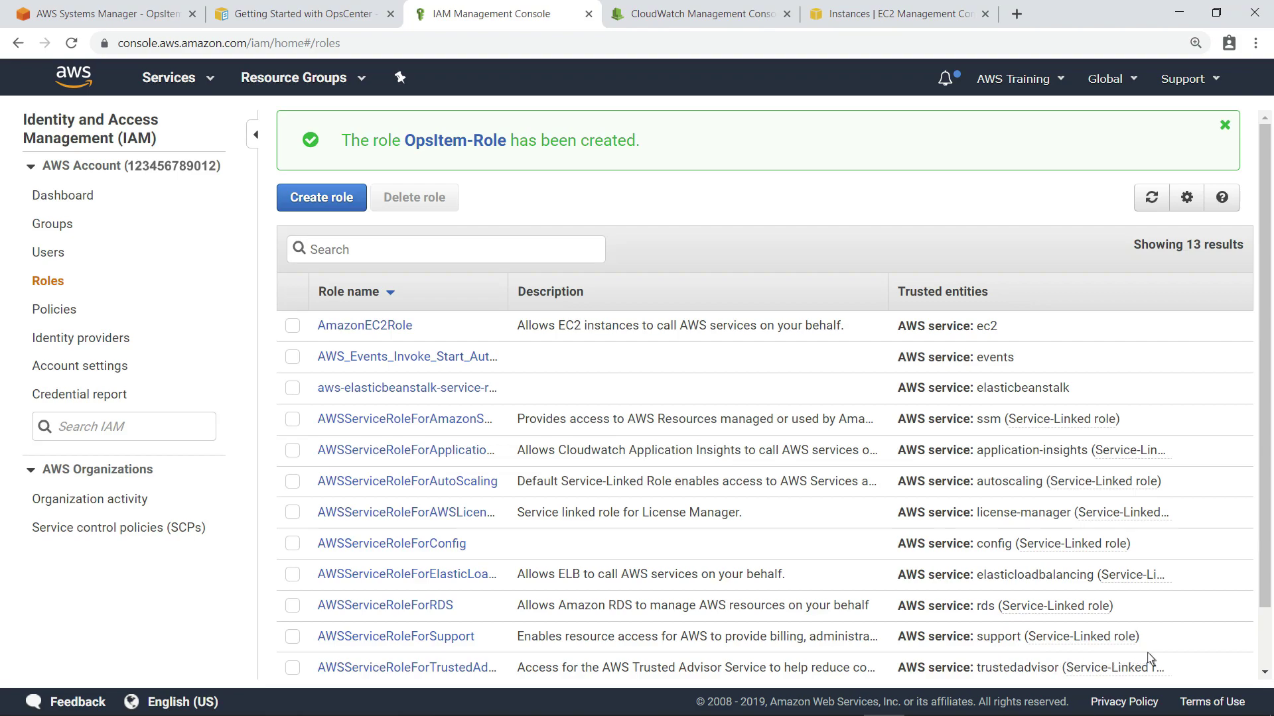
# - Attach OpsCenterPolicy to the OpsItem-Role role
pyautogui.scroll(-1, 1263, 649)
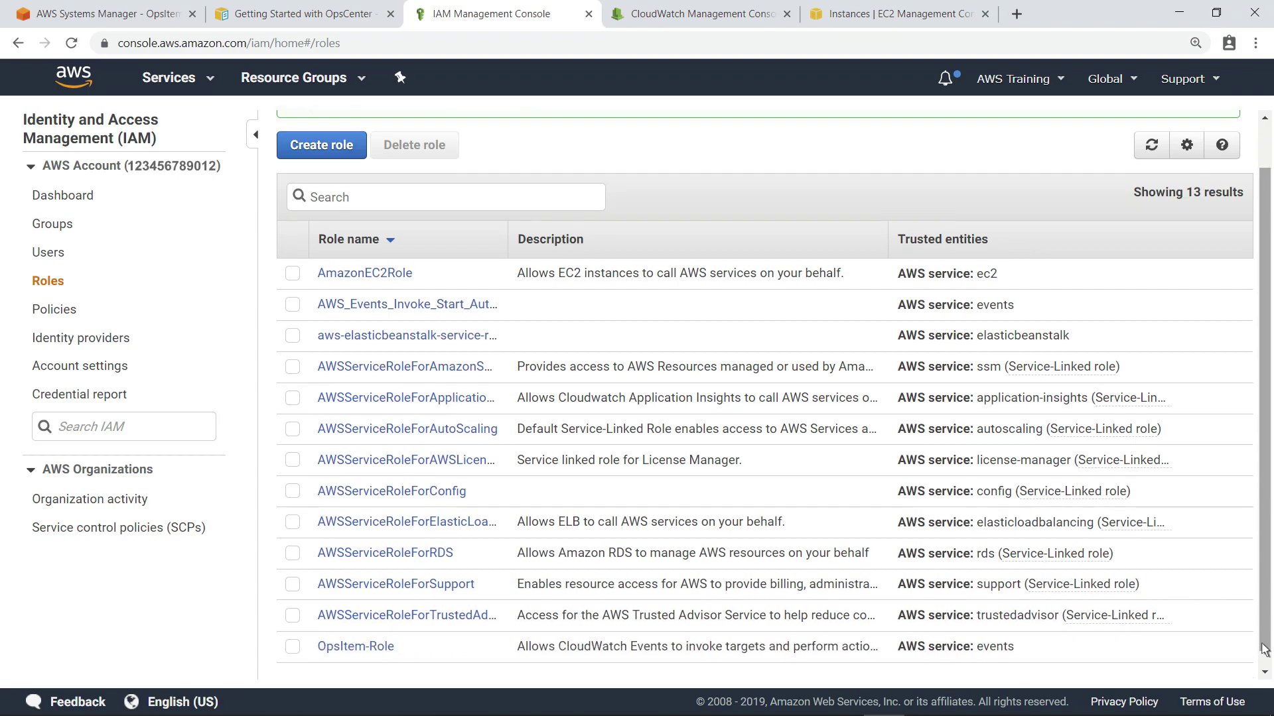
pyautogui.click(392, 630)
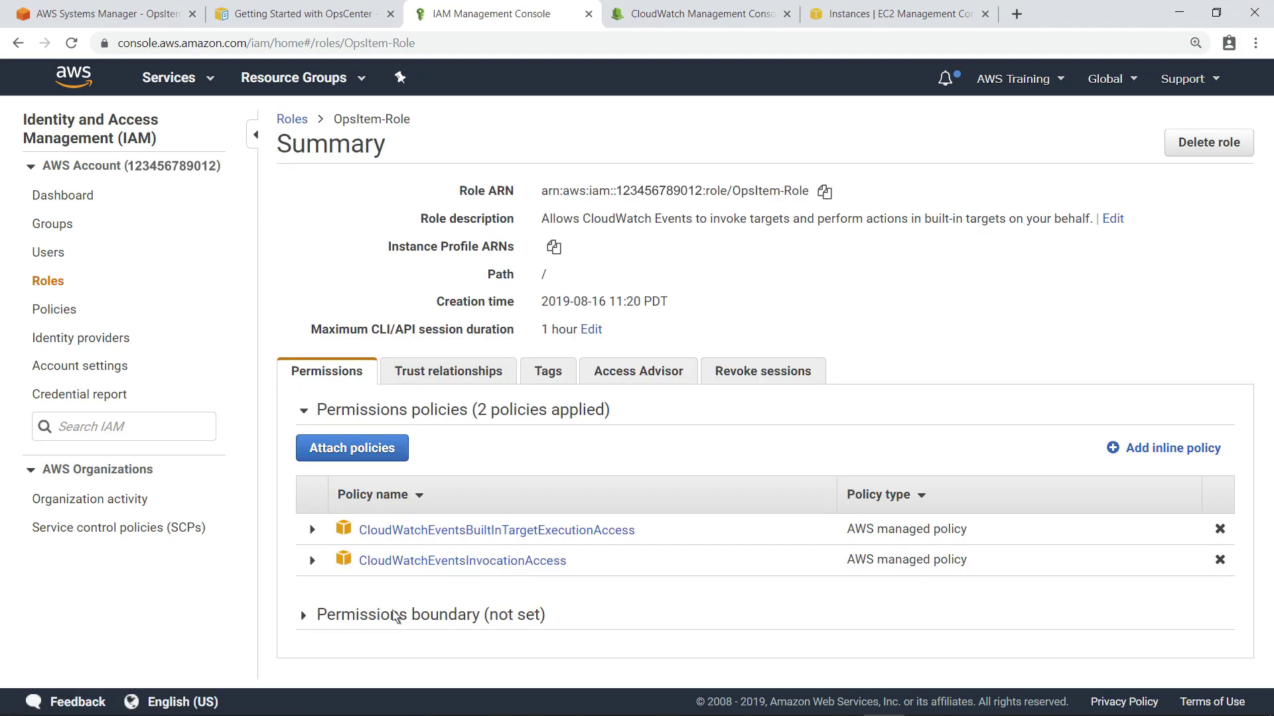
pyautogui.click(391, 458)
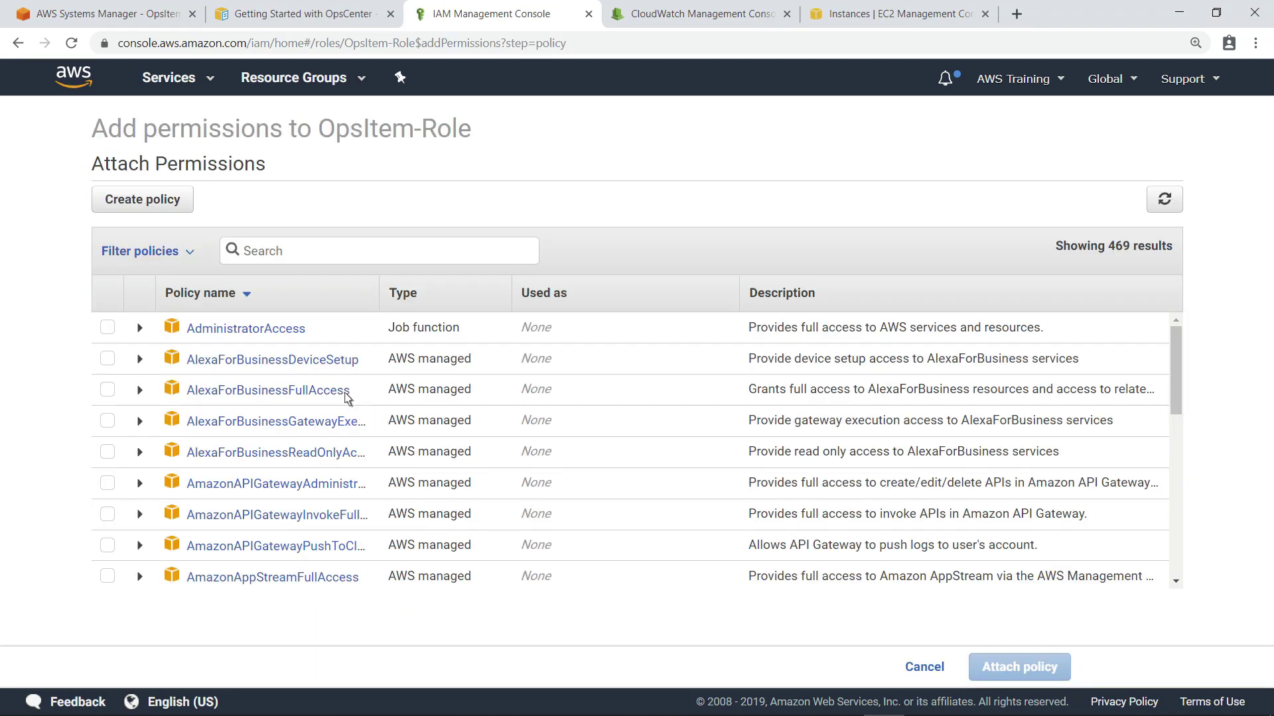
pyautogui.click(250, 259)
pyautogui.write('OpsCenter')
pyautogui.click(106, 329)
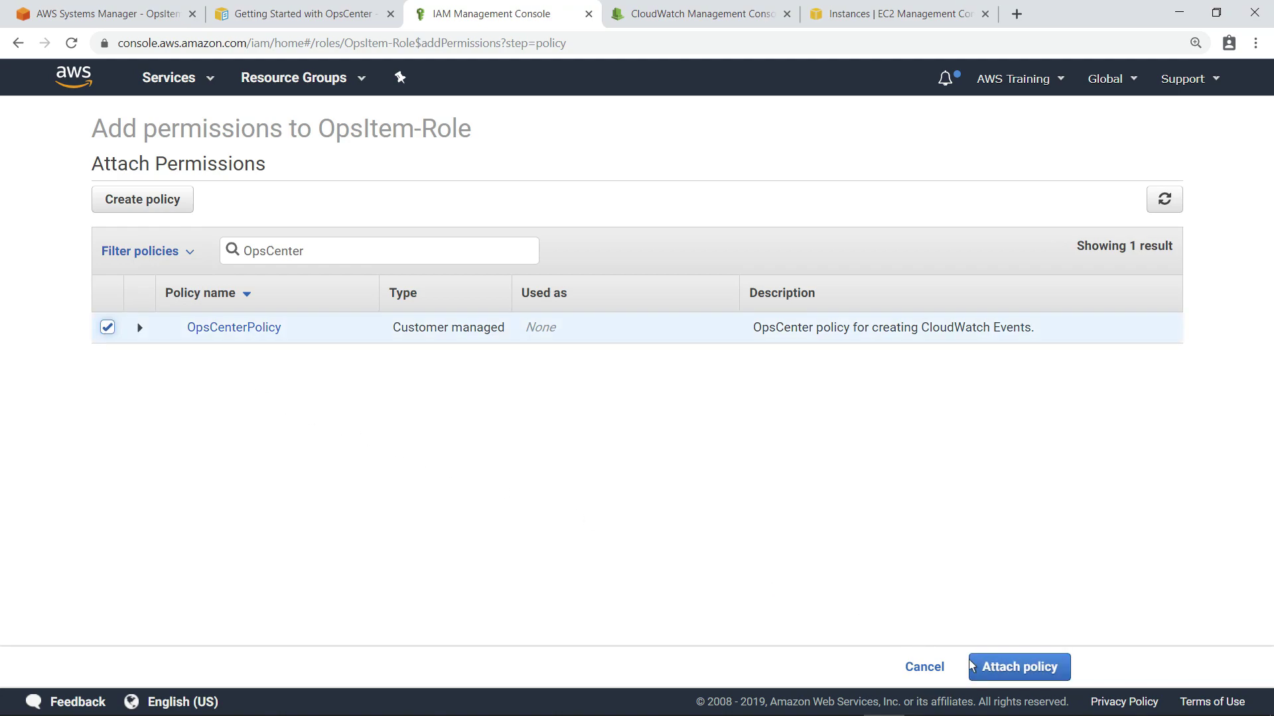
pyautogui.click(988, 671)
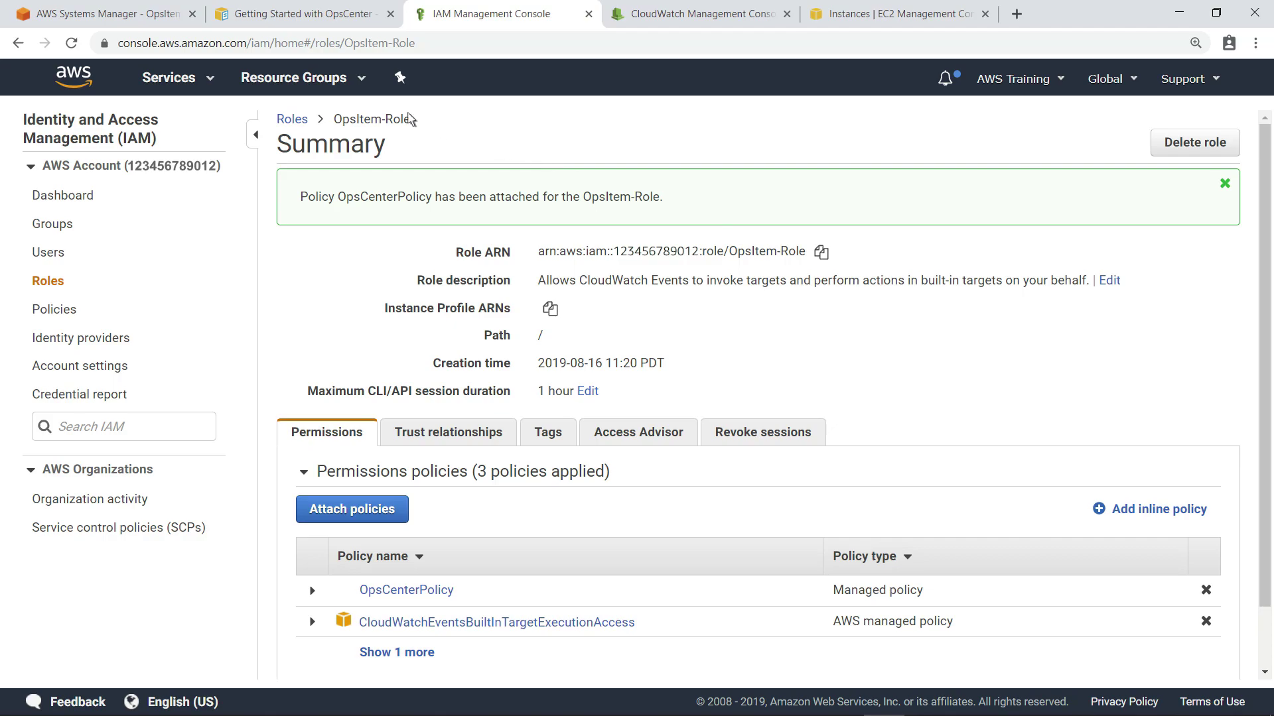
# - Back in OpsCenter's source configuration, enter the ARN of OpsItem-Role as the IAM role and create the basic OpsItem rules
pyautogui.click(145, 27)
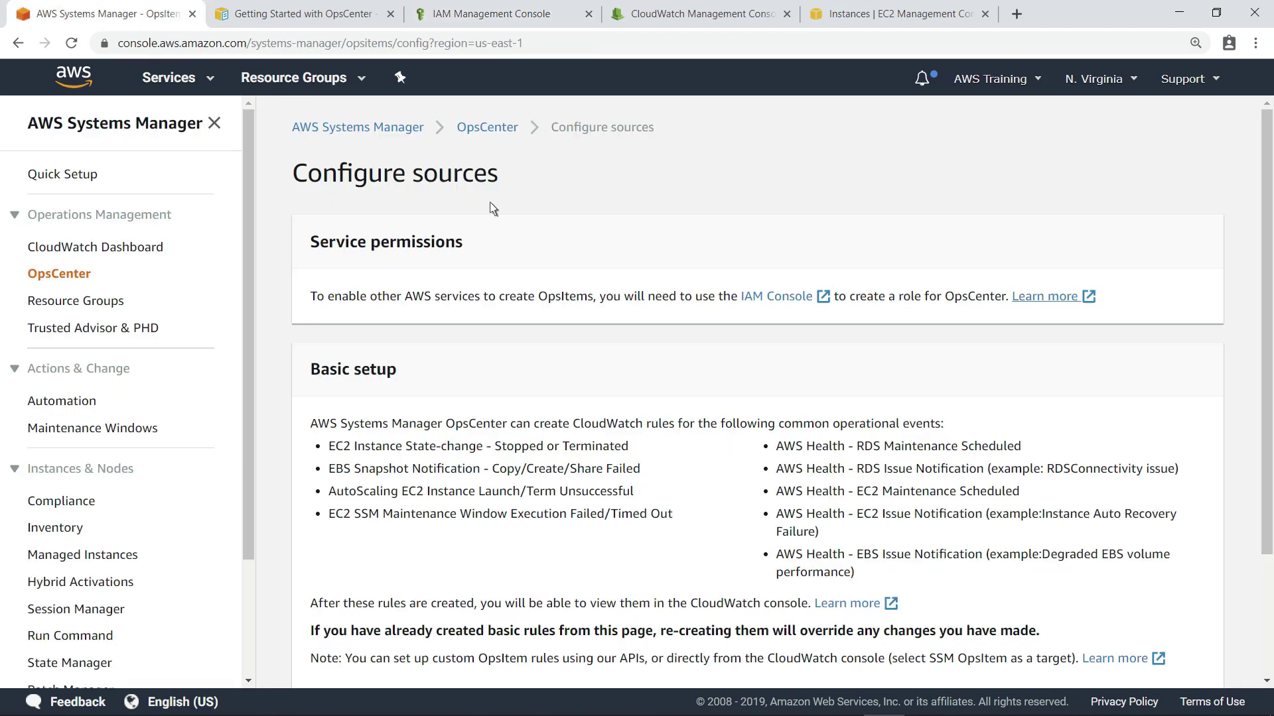
pyautogui.scroll(-3, 1268, 614)
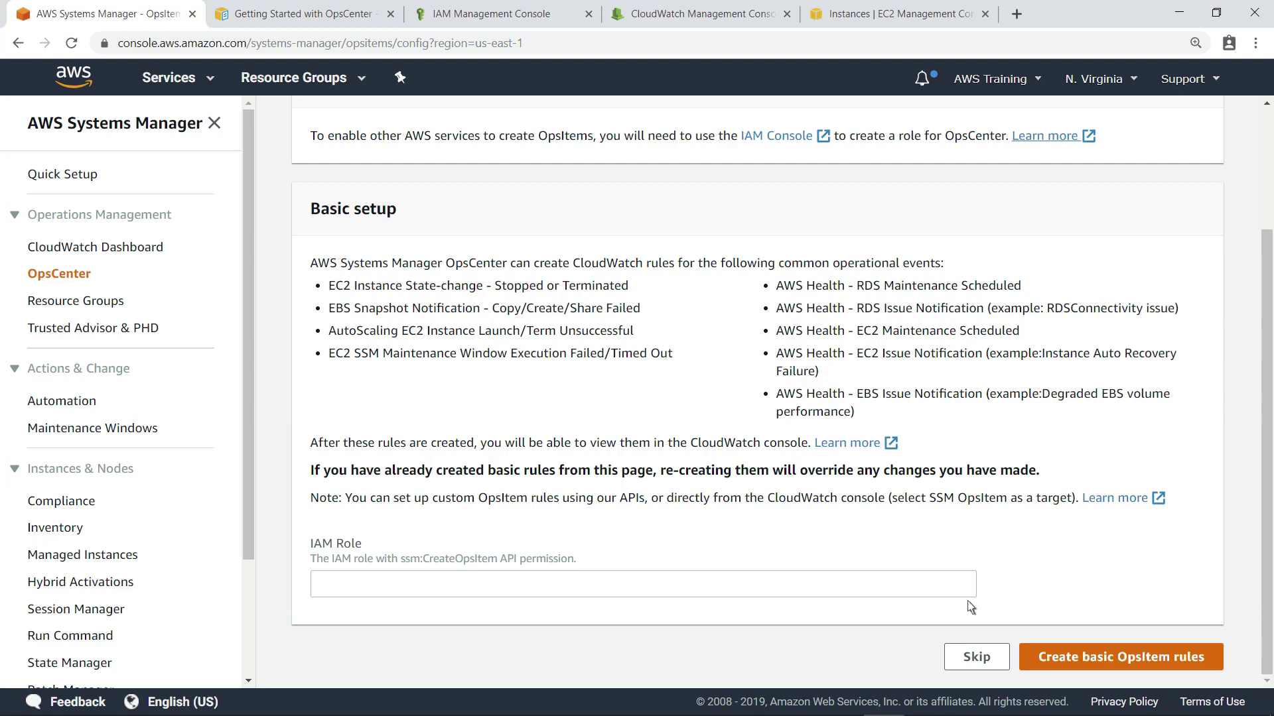
pyautogui.click(323, 592)
pyautogui.write('arn:aws ...')
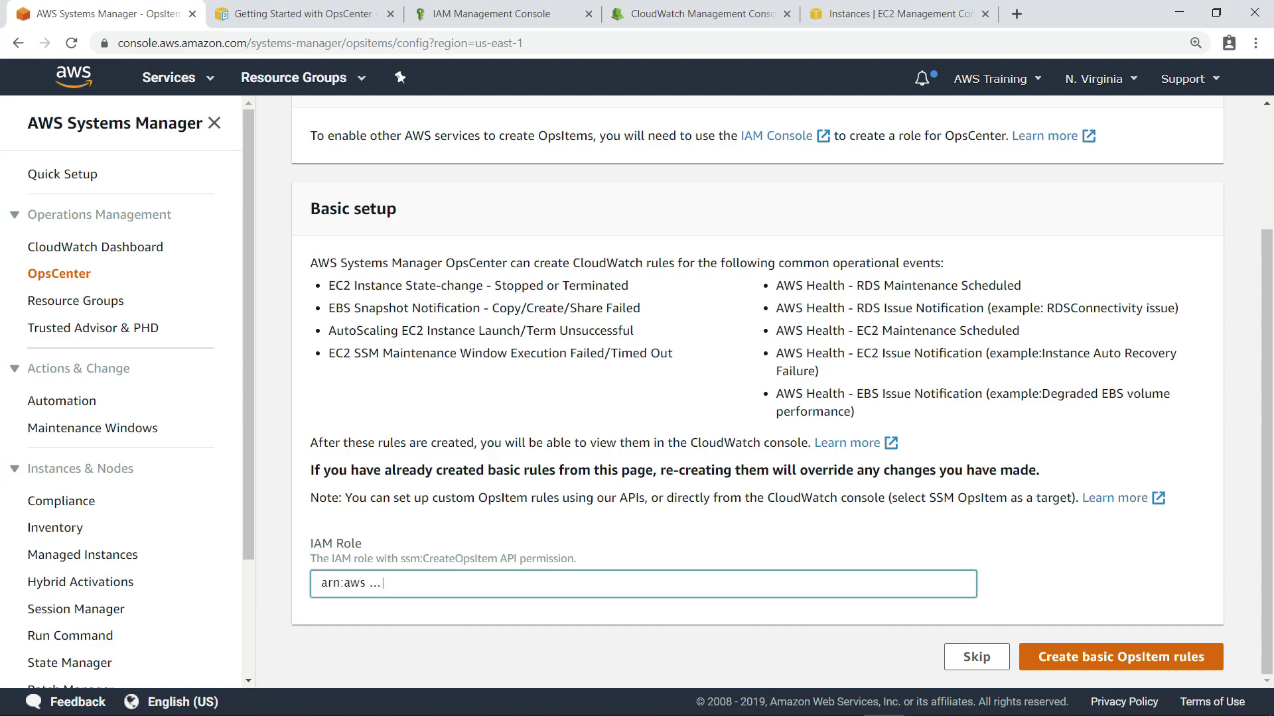
pyautogui.hotkey('ctrl', 'v')
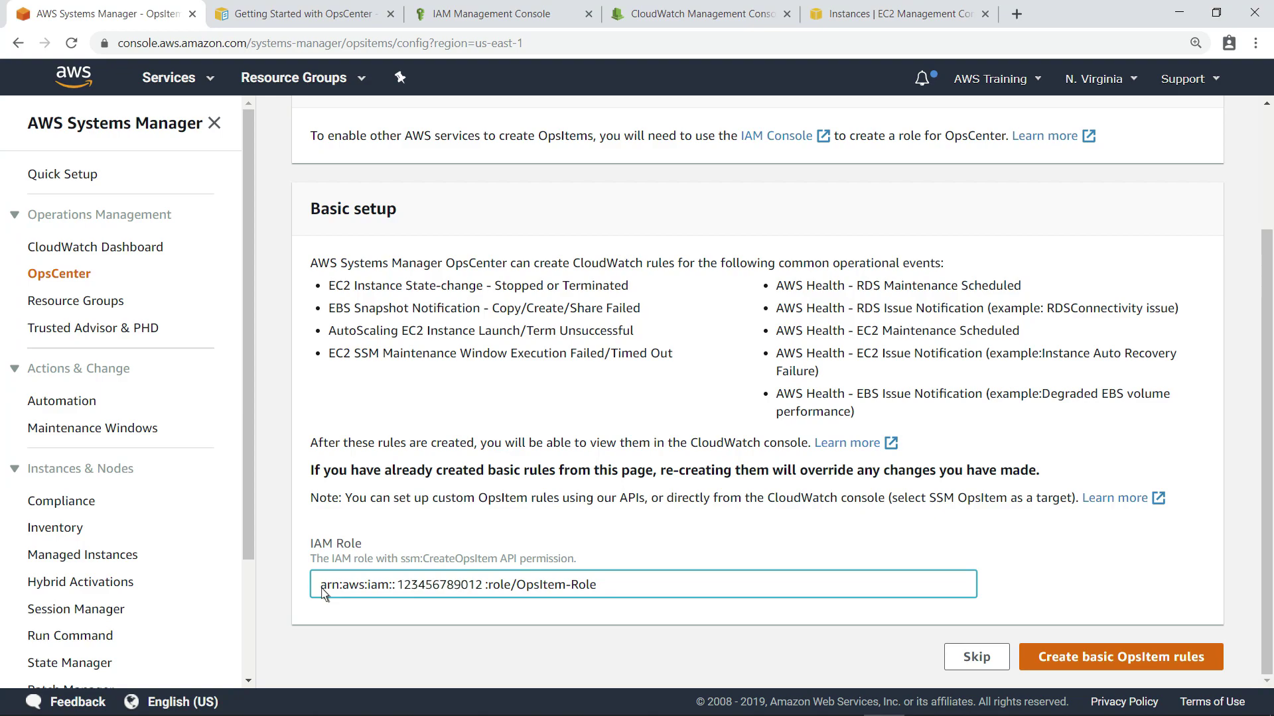
pyautogui.click(1045, 654)
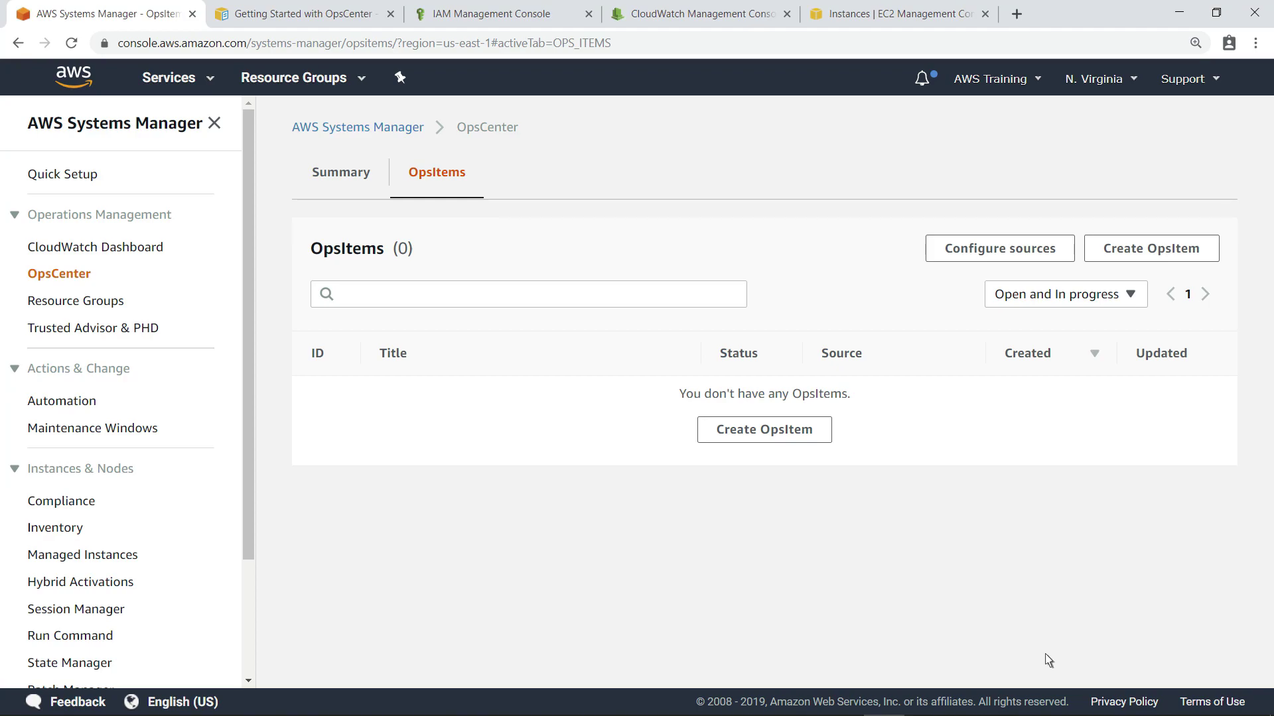
# - Check the OpsCenter summary, then switch to CloudWatch and inspect the SSMOpsItems-EC2-instance-stopped event rule
pyautogui.click(346, 187)
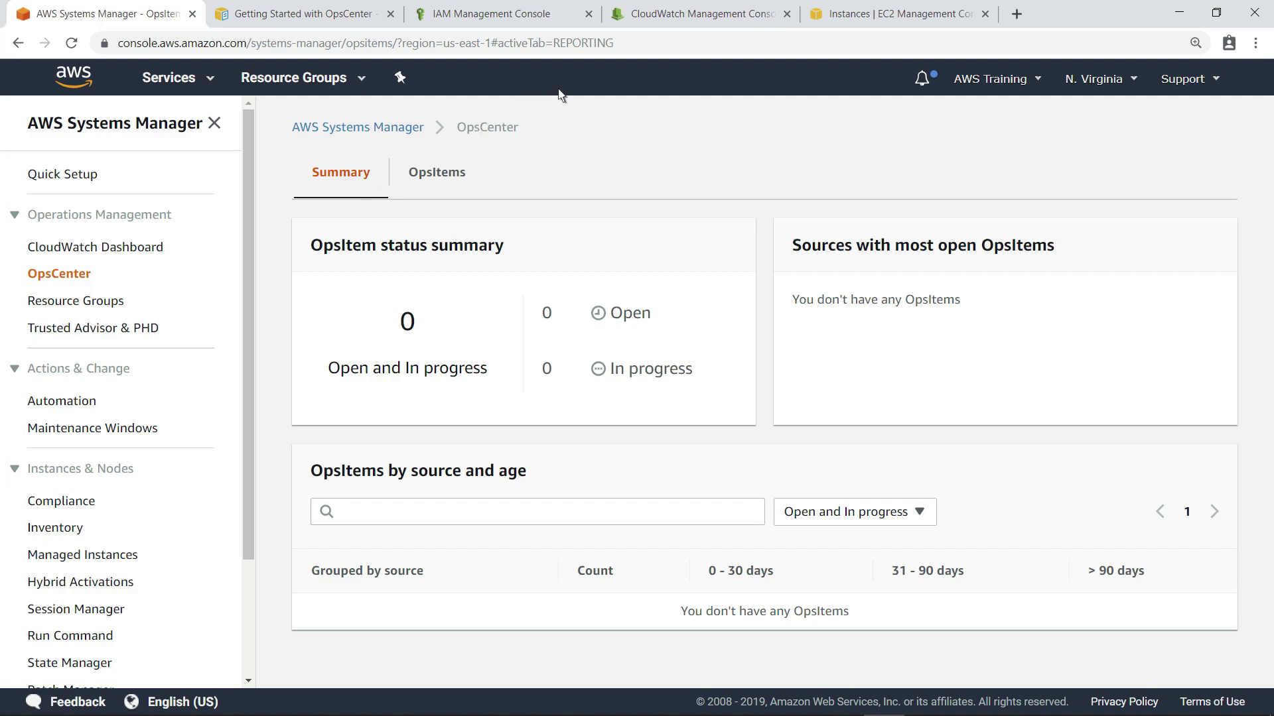
pyautogui.click(727, 21)
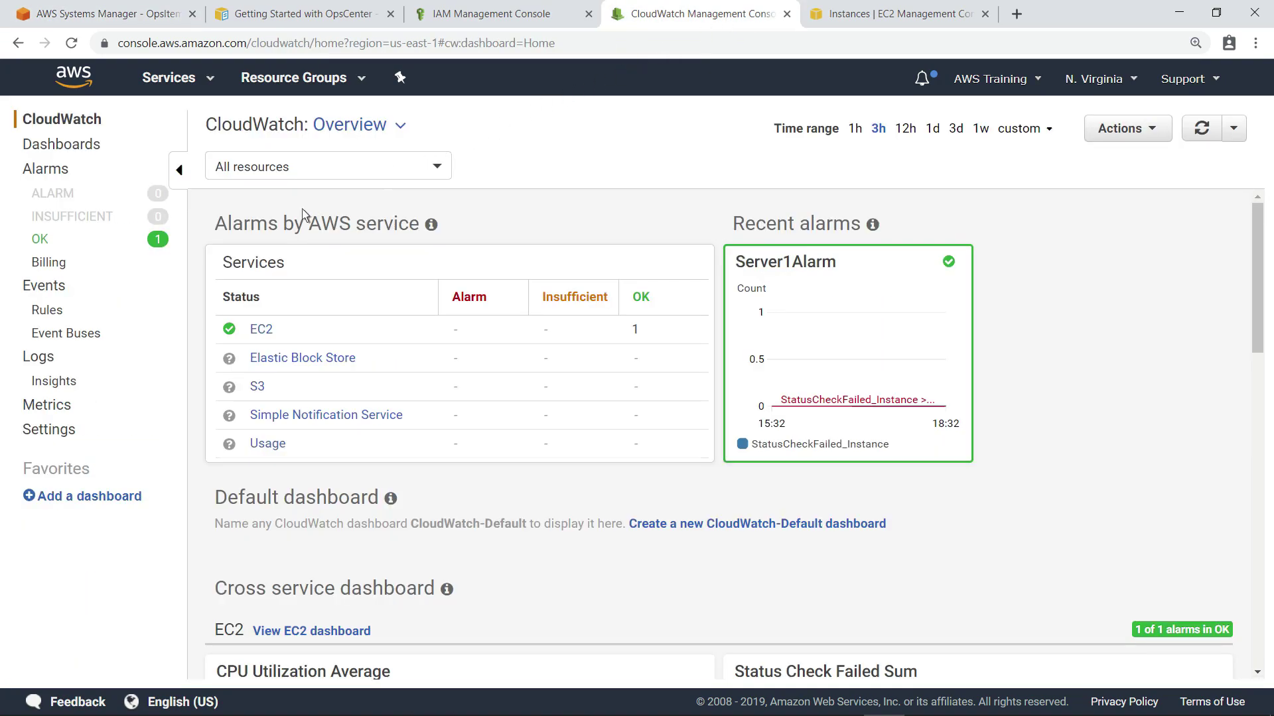
pyautogui.click(48, 310)
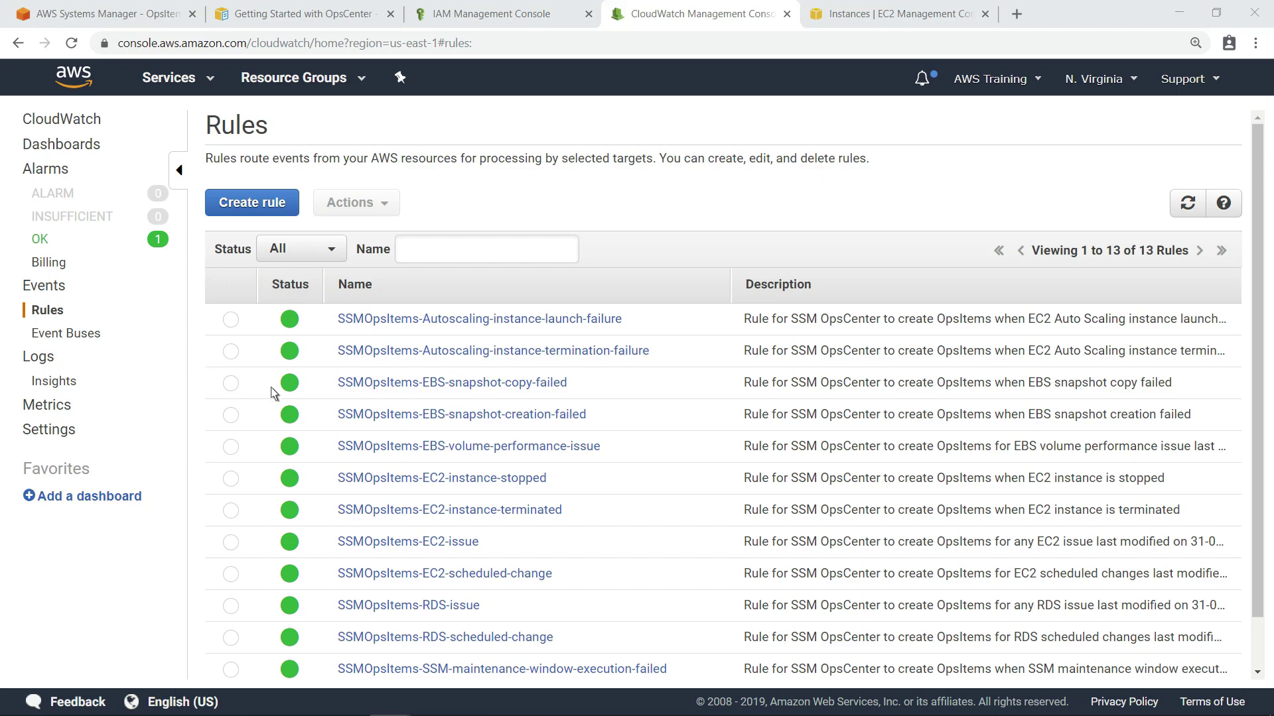
pyautogui.click(545, 479)
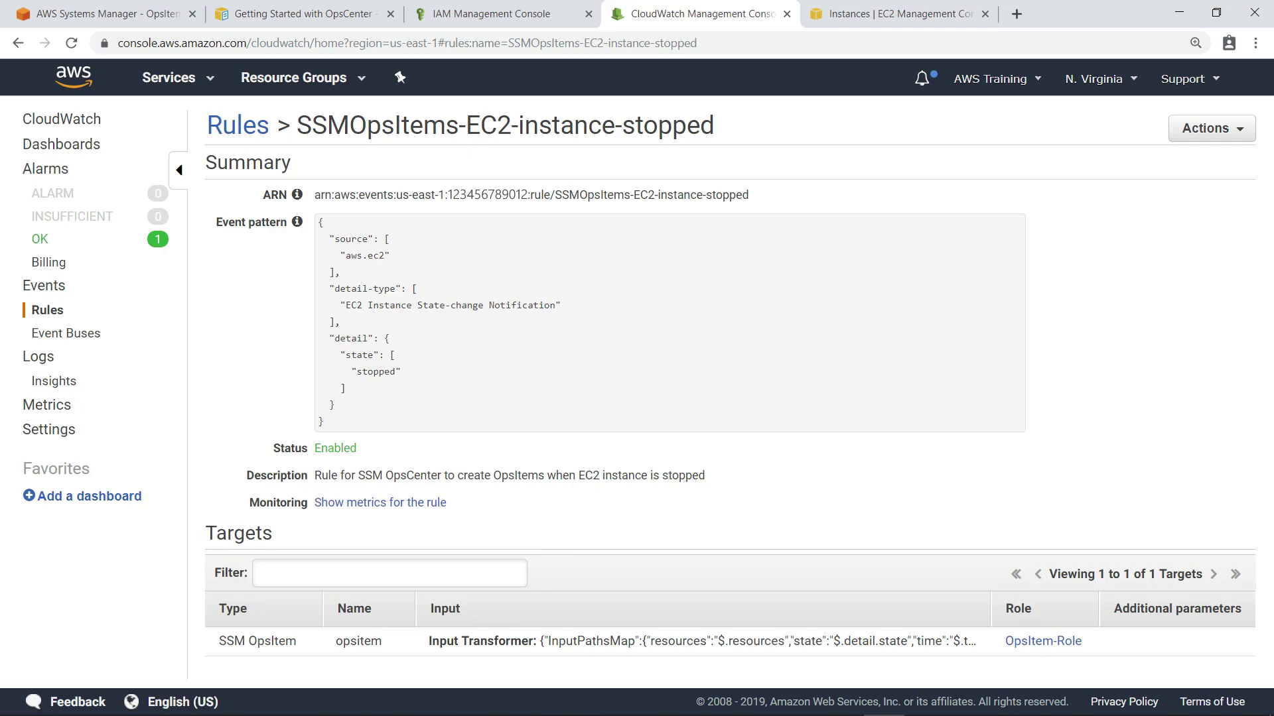
pyautogui.click(240, 145)
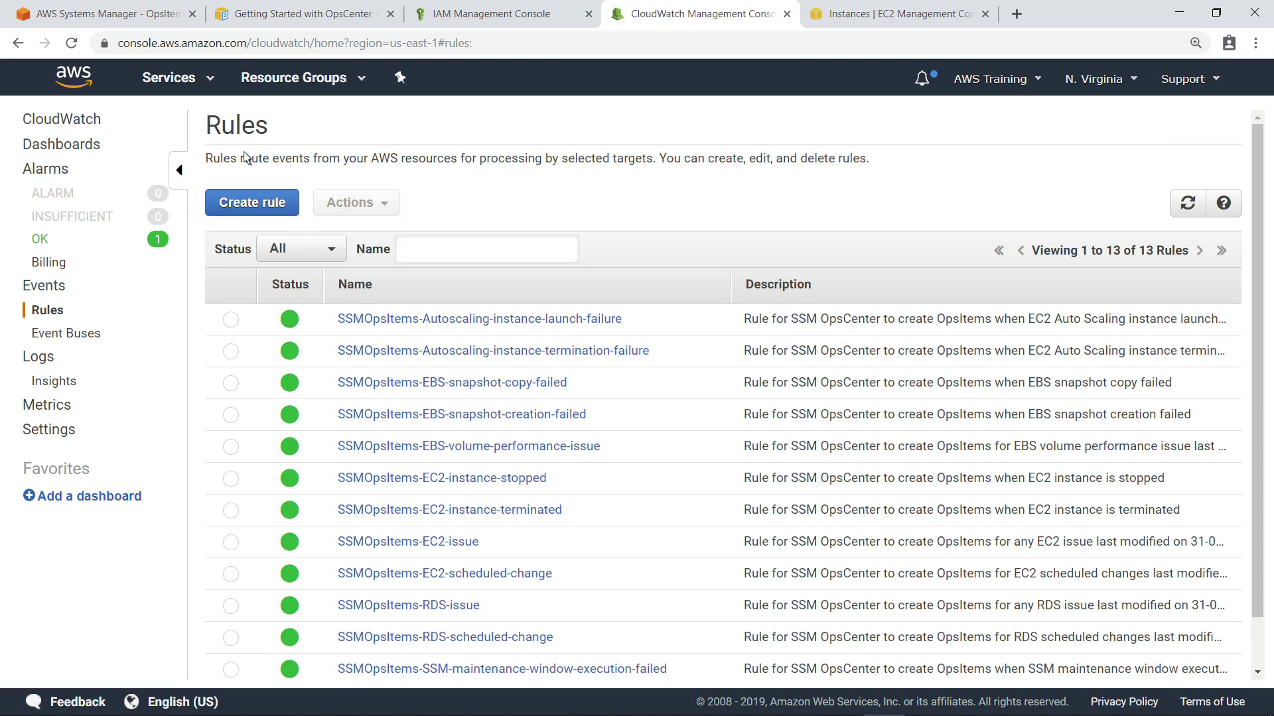
# - Start a new CloudWatch Events rule with EC2 Simple Systems Manager (SSM) as the service and Automation as the event type
pyautogui.click(267, 205)
pyautogui.click(641, 359)
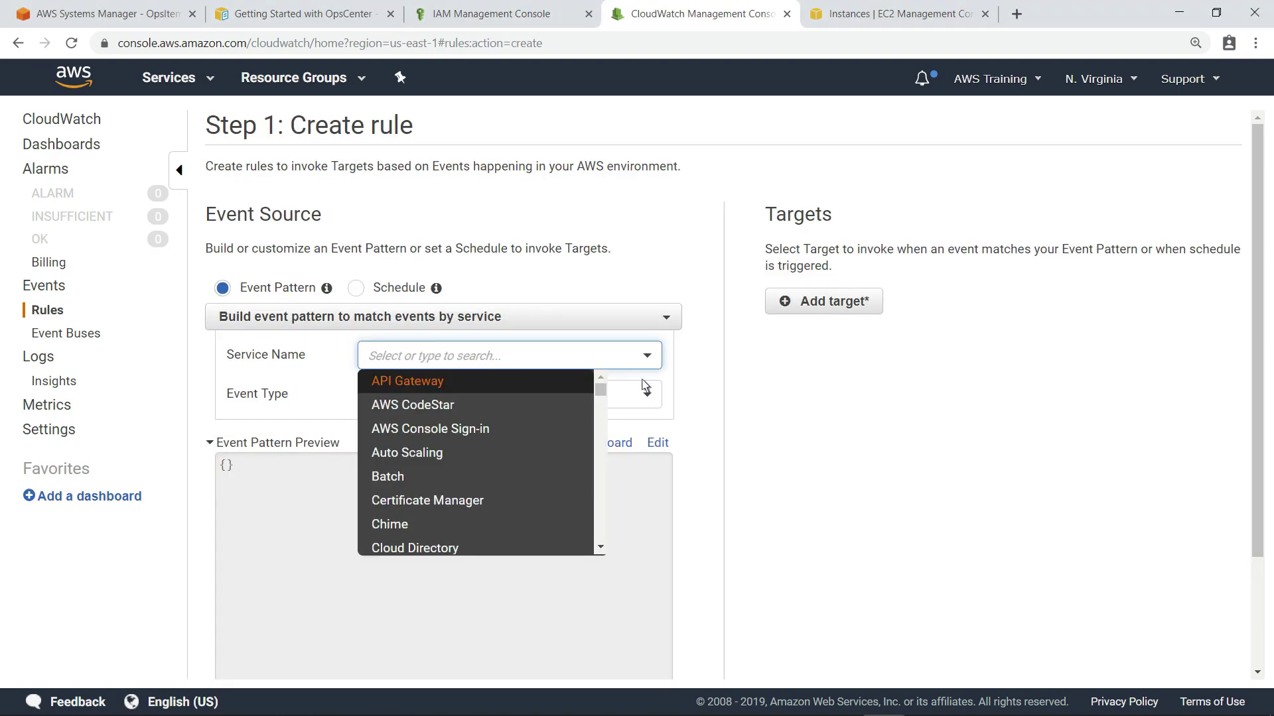
pyautogui.scroll(-5, 593, 530)
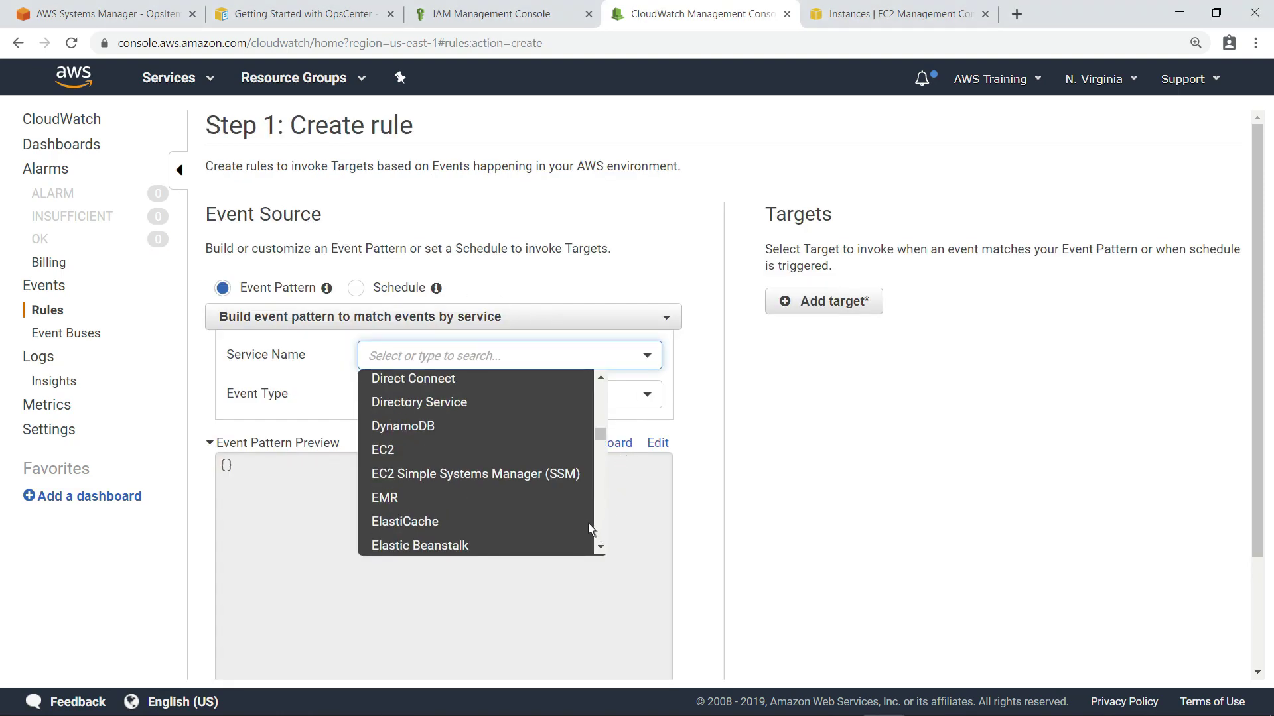
pyautogui.click(510, 472)
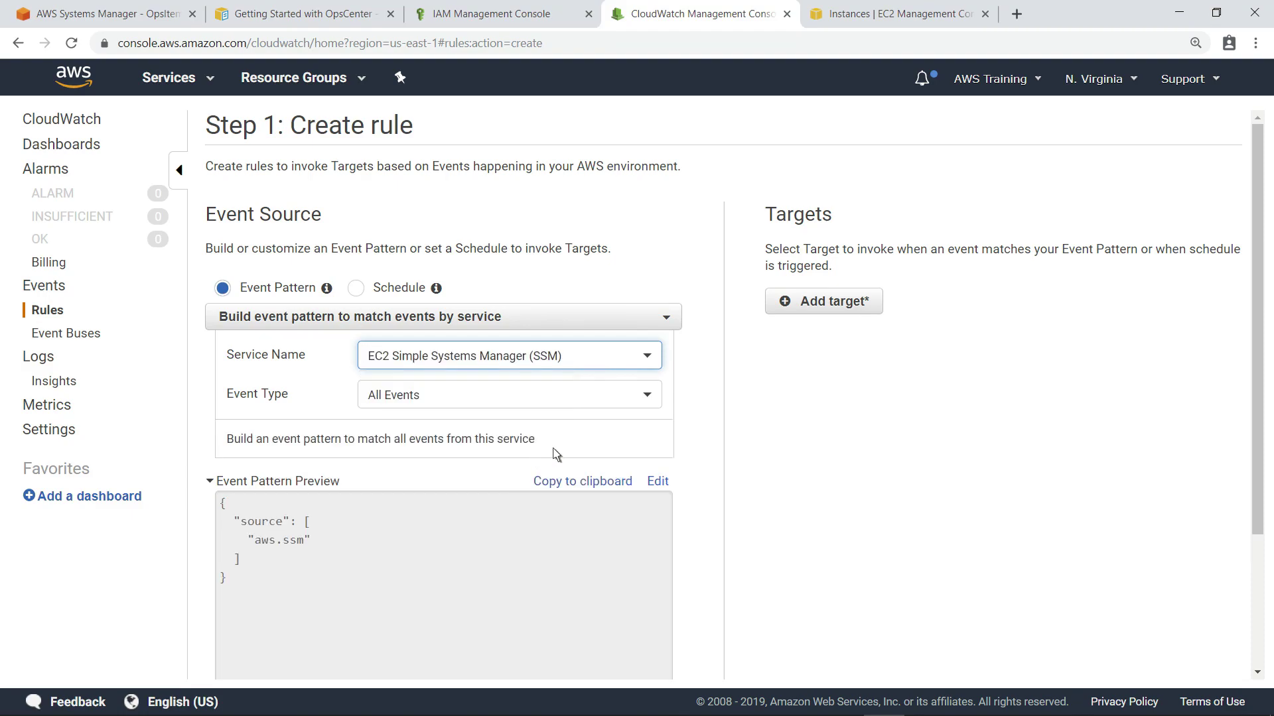
pyautogui.click(642, 402)
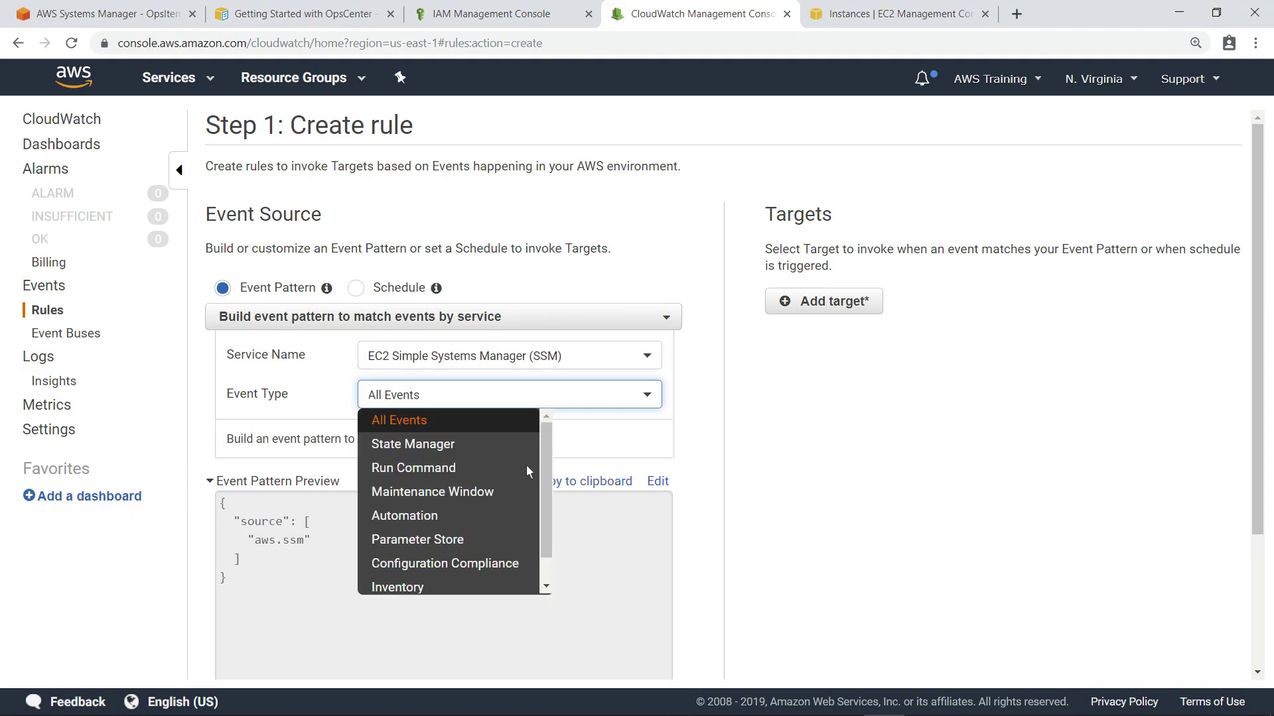
pyautogui.click(435, 515)
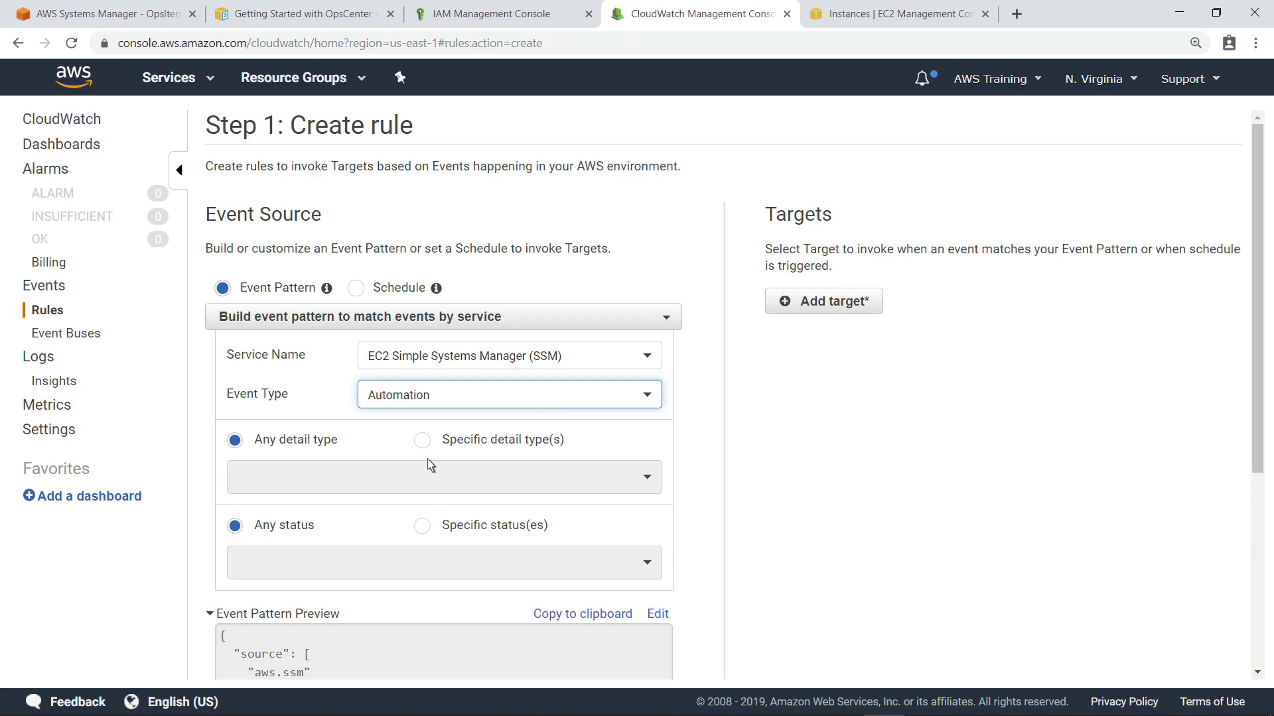
# - Limit the event pattern to the EC2 Automation Execution Status-change Notification detail type and the Failed status
pyautogui.click(424, 442)
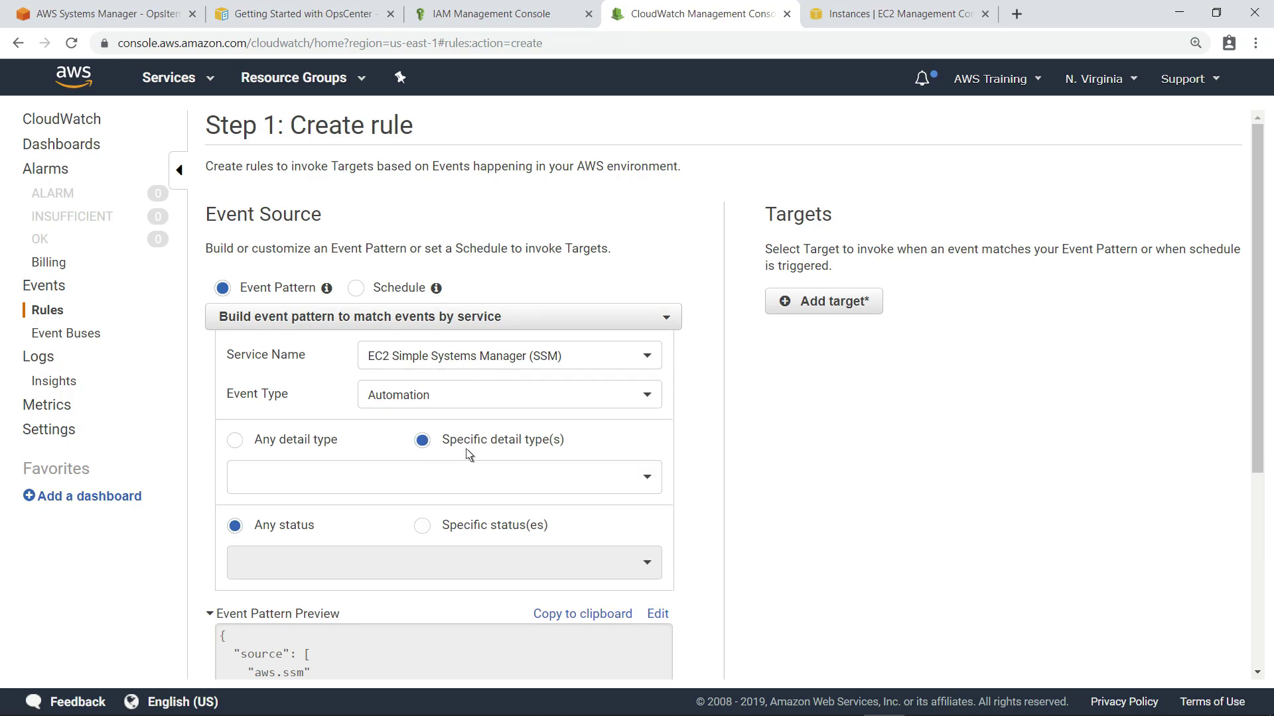
pyautogui.click(648, 479)
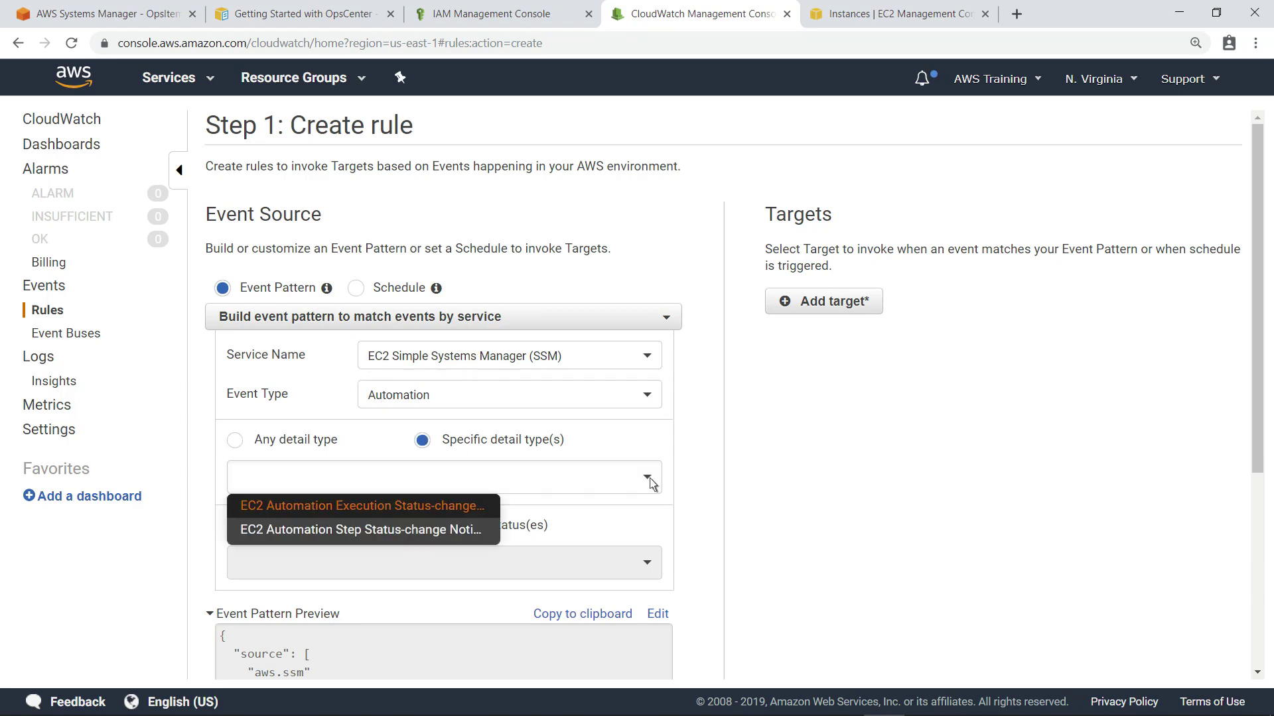
pyautogui.click(445, 505)
pyautogui.click(423, 526)
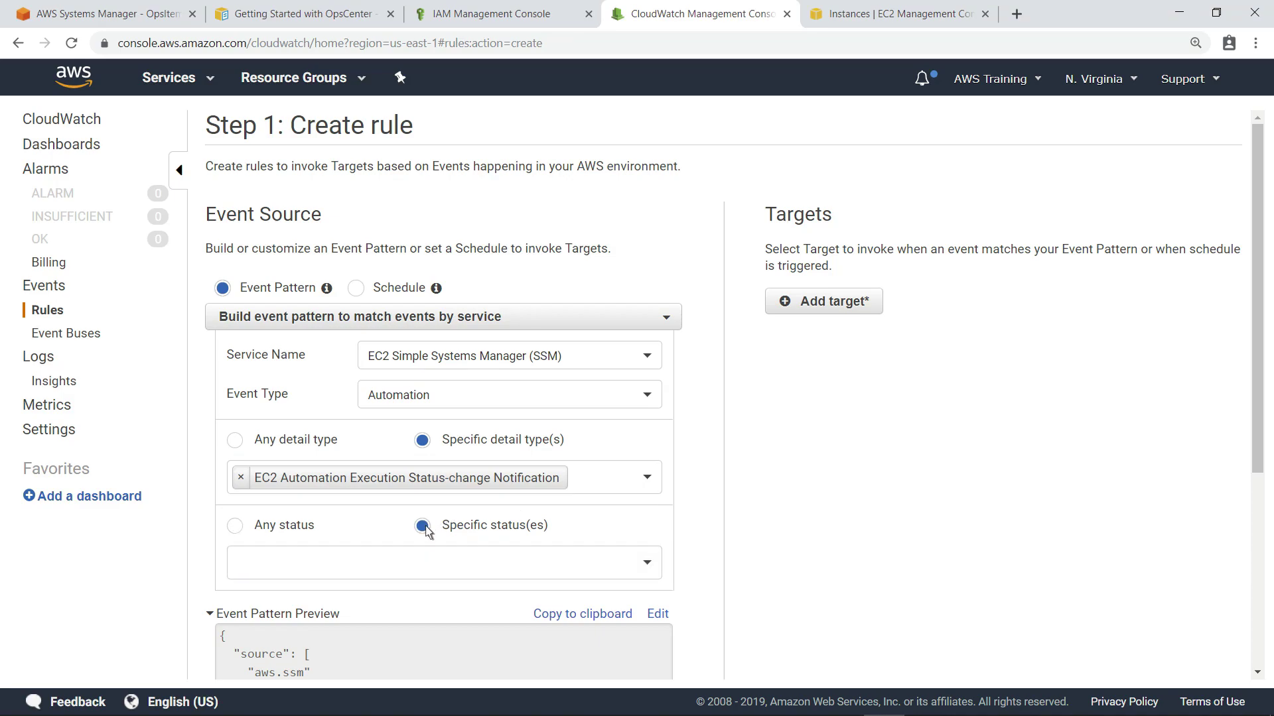
pyautogui.click(641, 566)
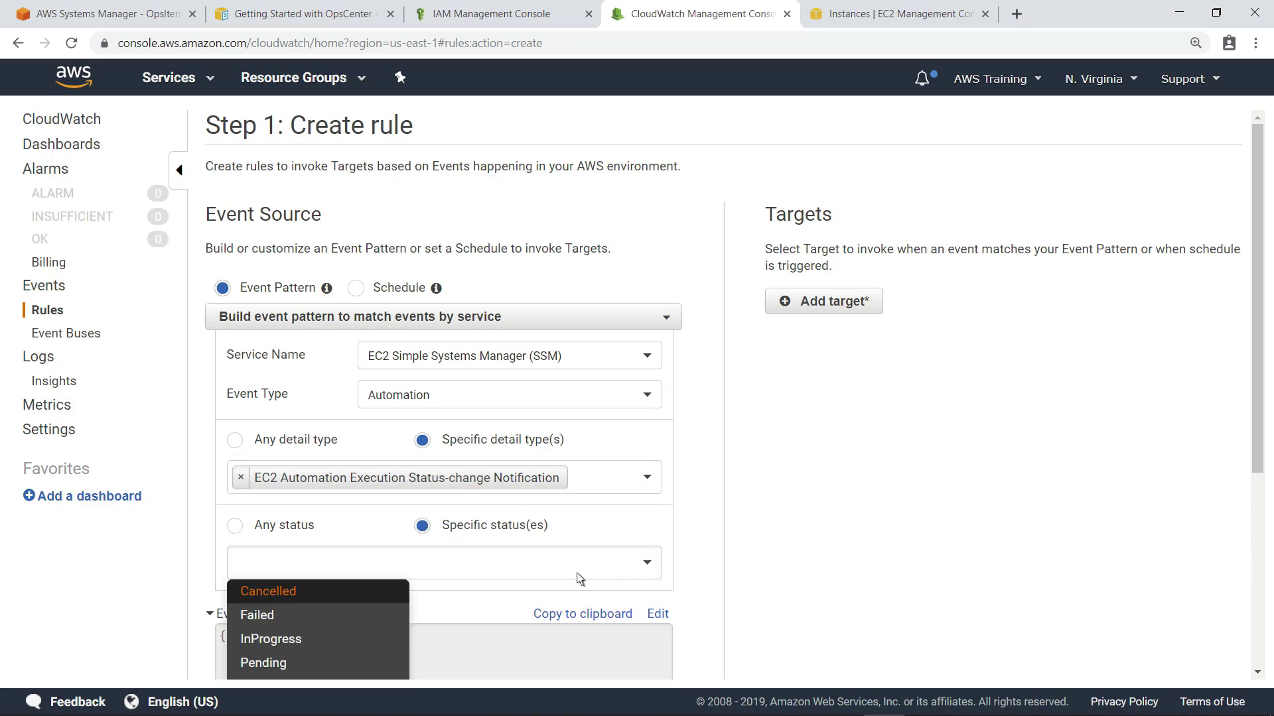
pyautogui.click(273, 612)
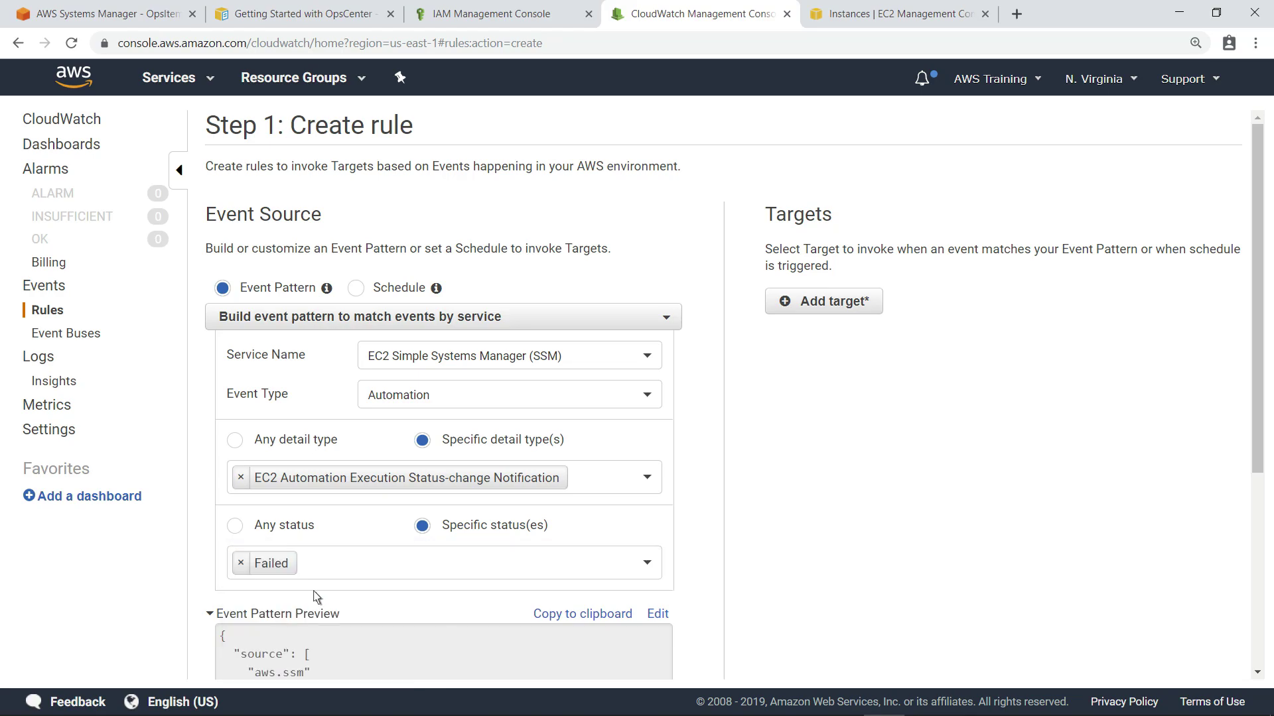
# - Add an SSM OpsItem target to the rule and have it use the existing role OpsItem-Role
pyautogui.click(802, 311)
pyautogui.click(1184, 306)
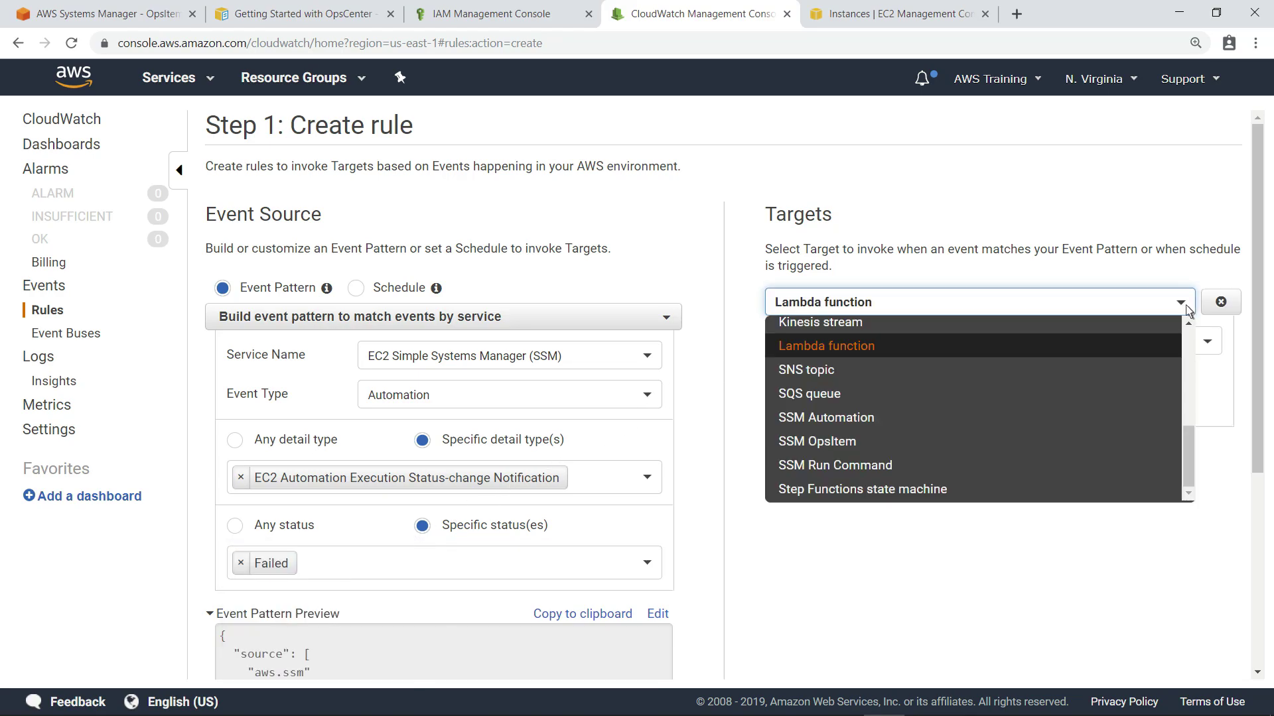
pyautogui.click(782, 443)
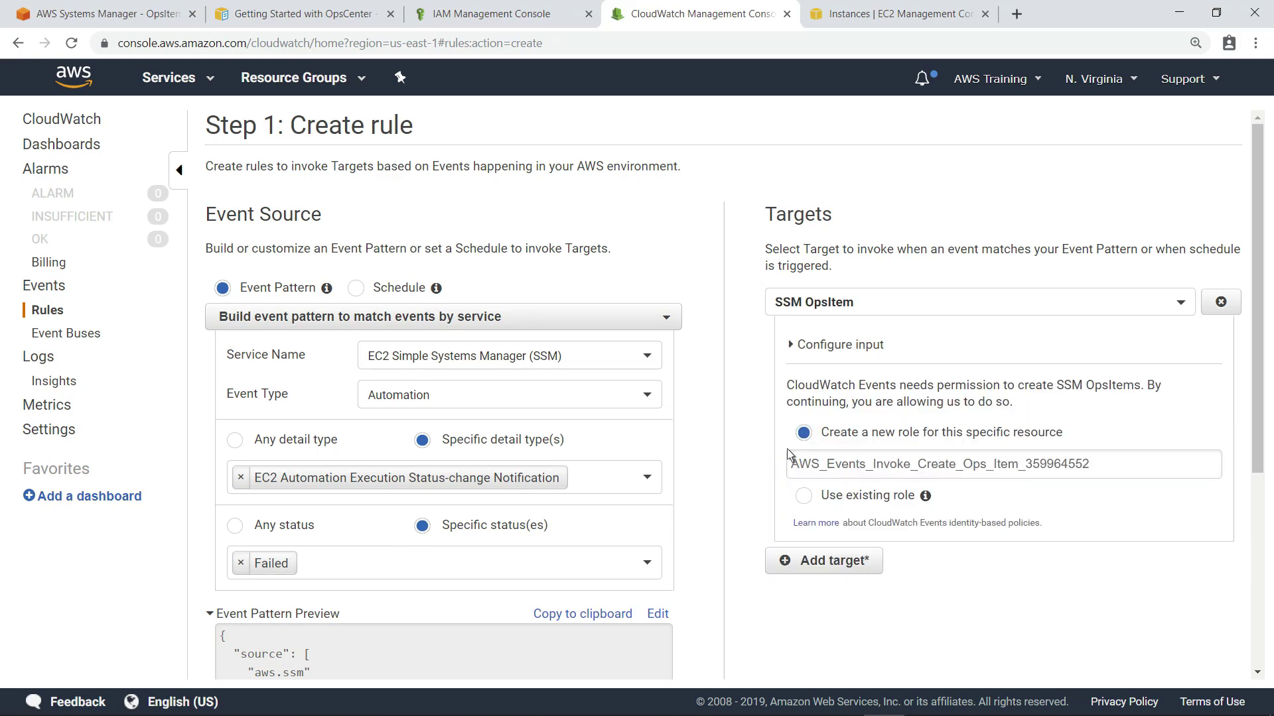
pyautogui.click(808, 500)
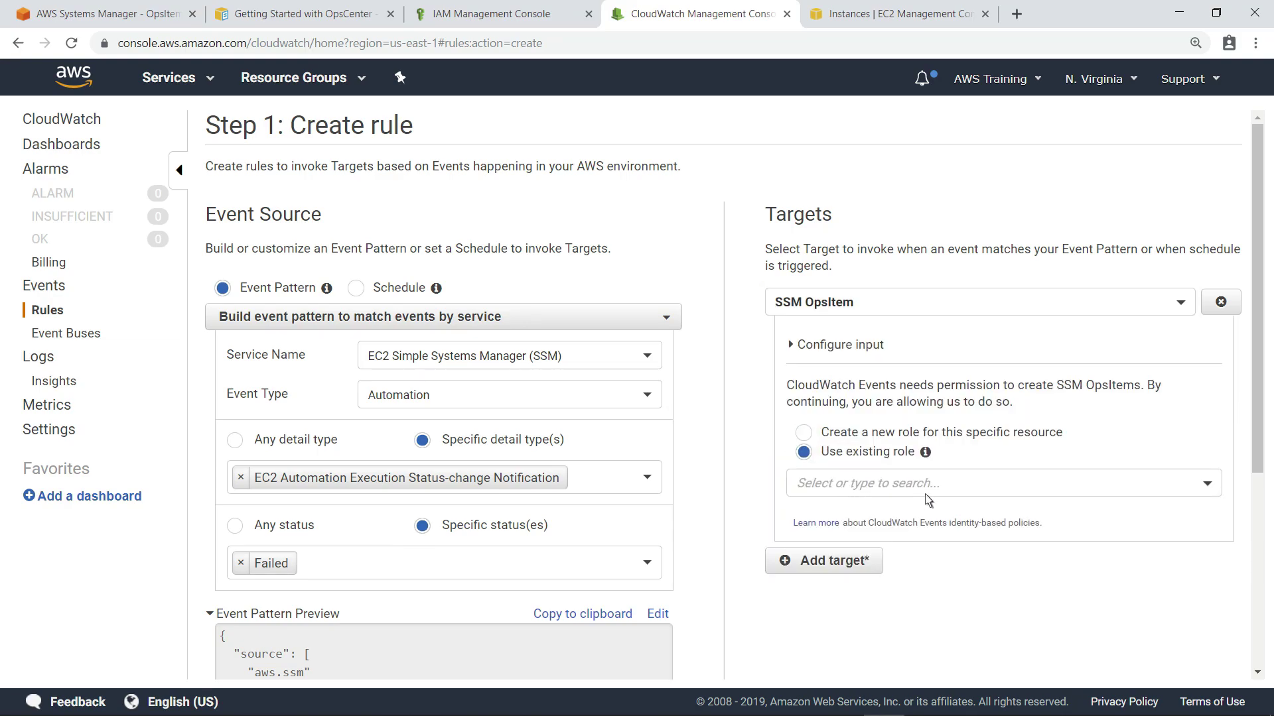
pyautogui.click(1208, 488)
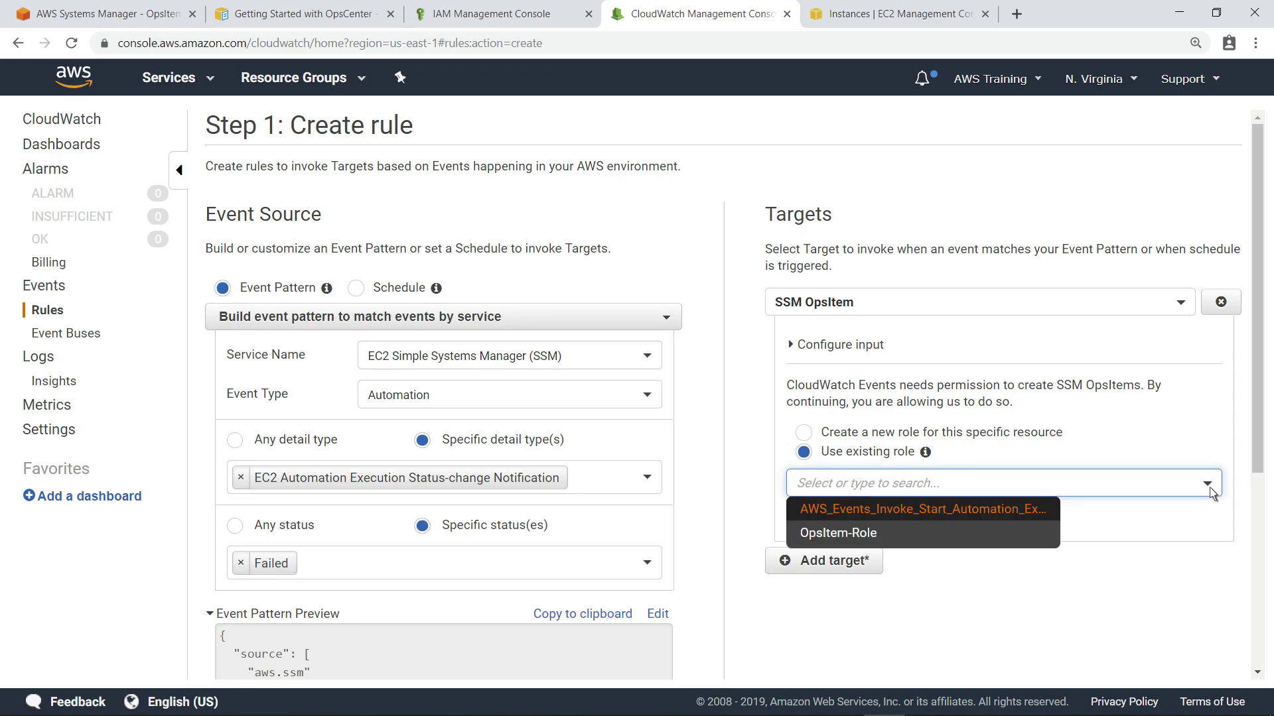
pyautogui.click(800, 537)
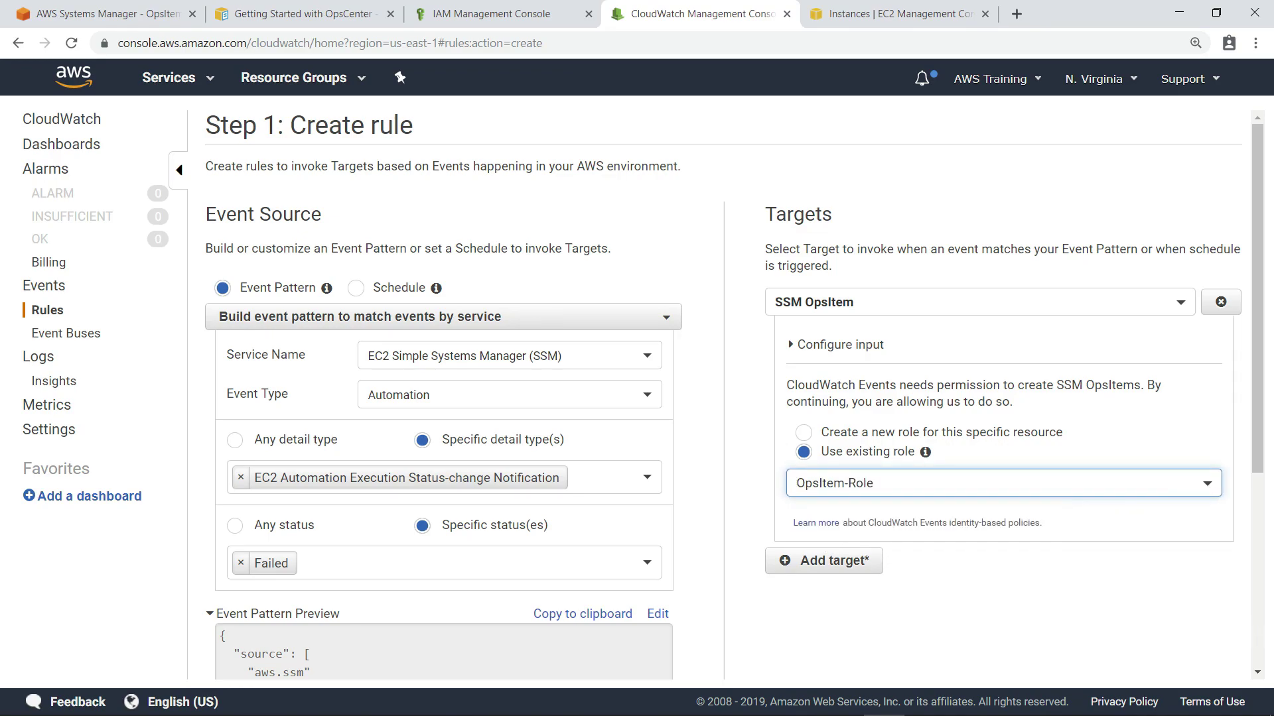
# - Name the rule SSMOpsItems-SSM-automation-execution-failed, keep it enabled, and create it
pyautogui.scroll(-3, 1264, 636)
pyautogui.scroll(-2, 1263, 637)
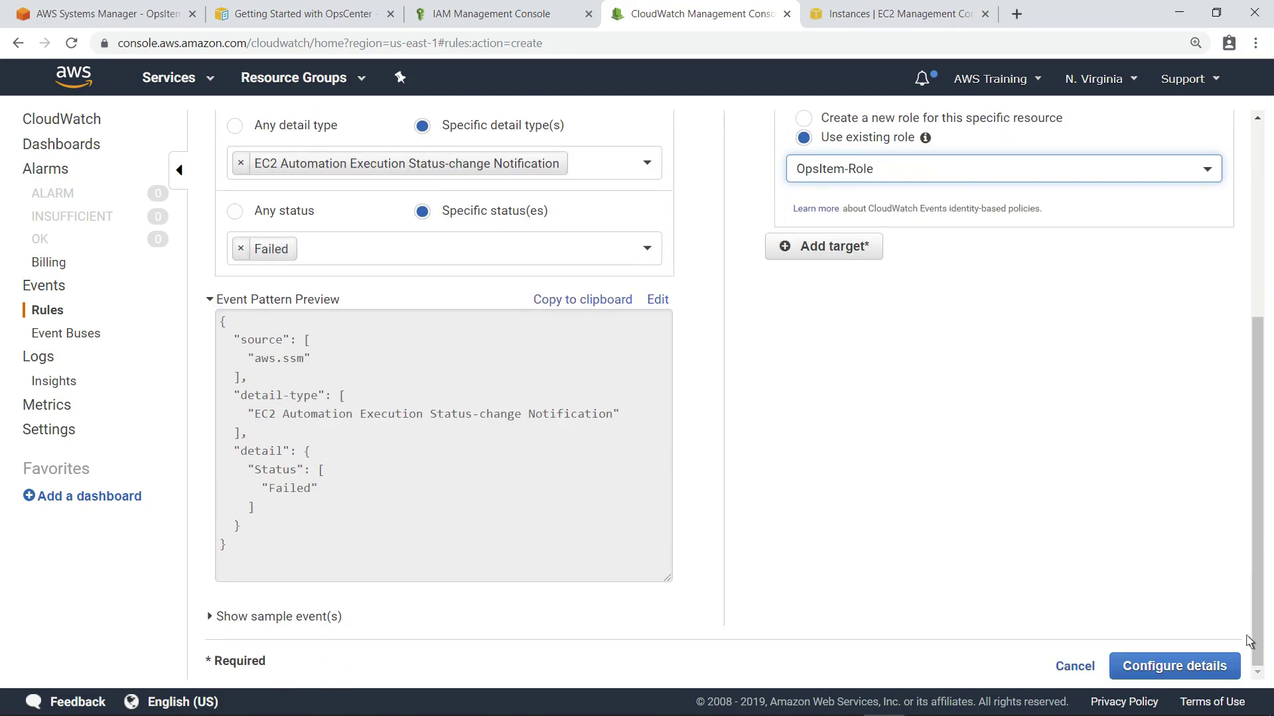
pyautogui.click(1162, 671)
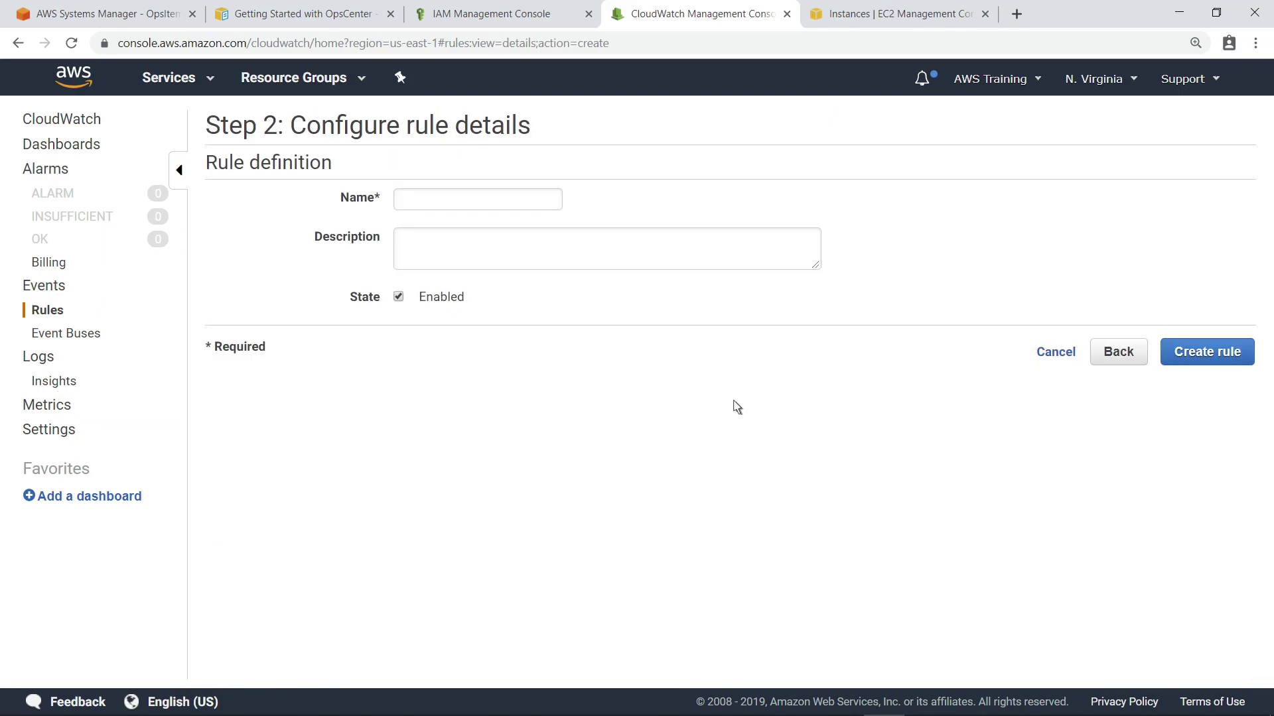
pyautogui.click(414, 207)
pyautogui.write('SSMOpsItems-SSM-automa')
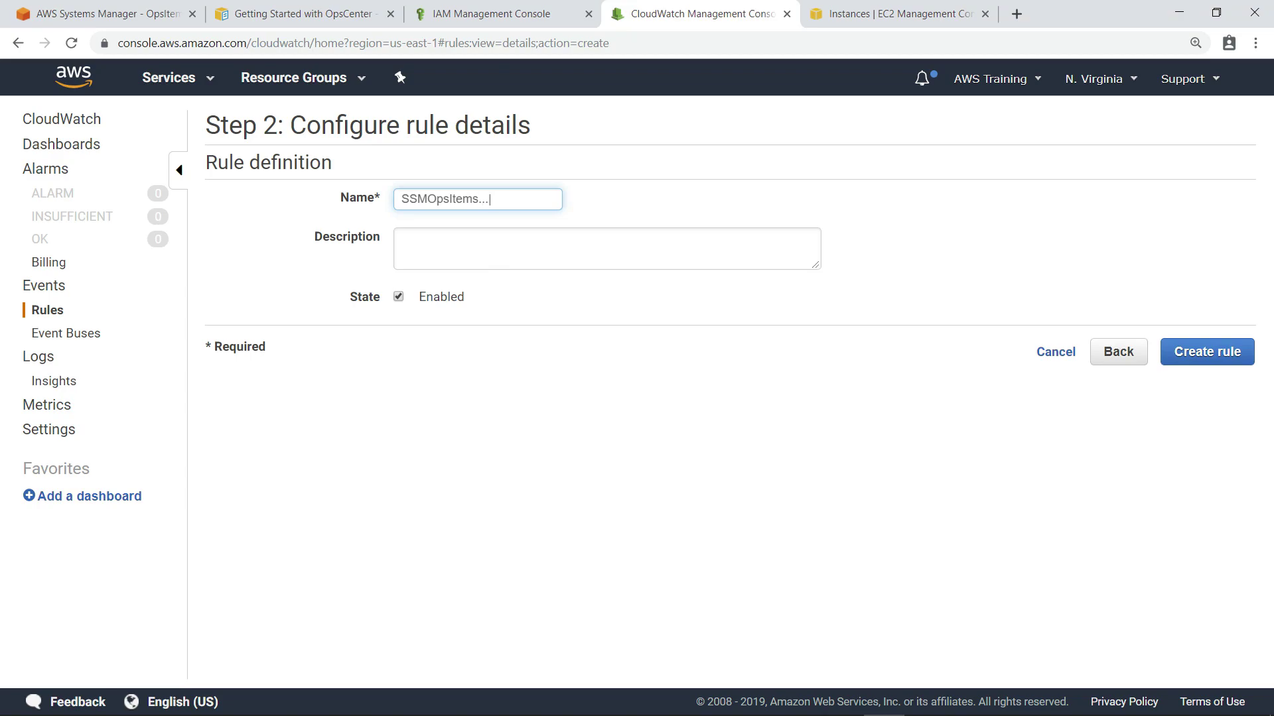
pyautogui.click(1203, 365)
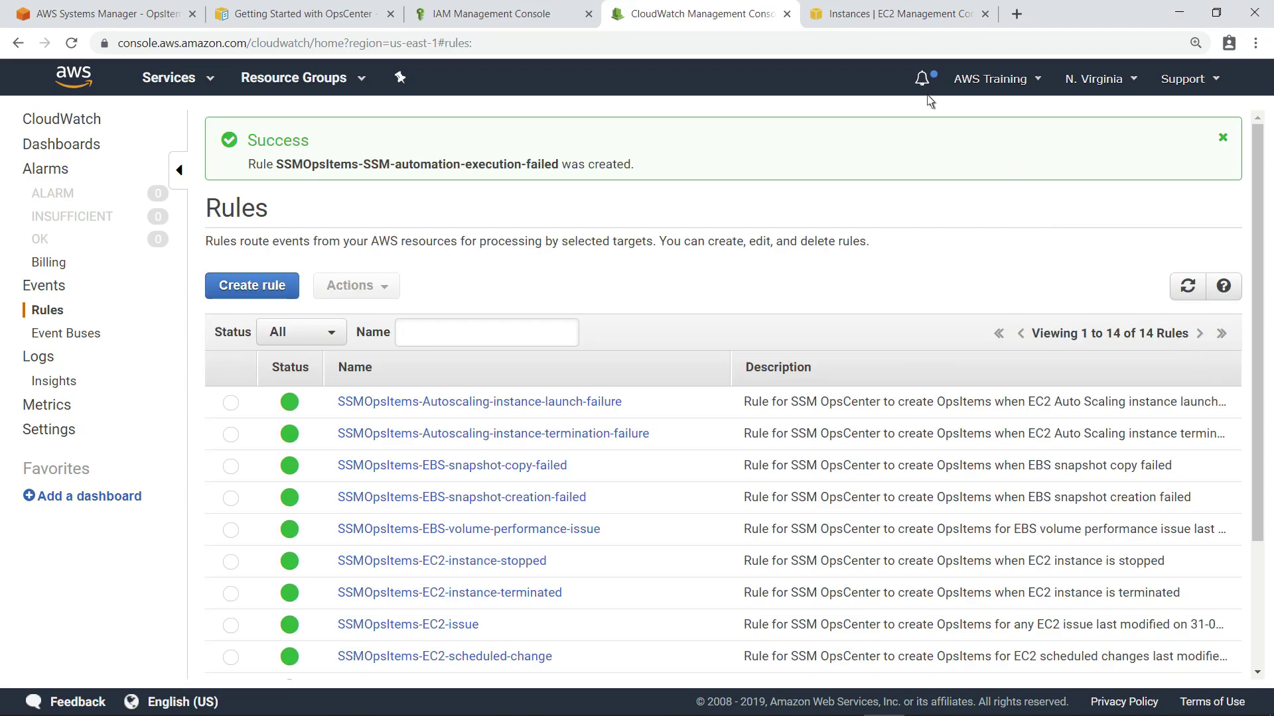
# - Switch to the EC2 instances list and stop the Server1 instance
pyautogui.click(858, 15)
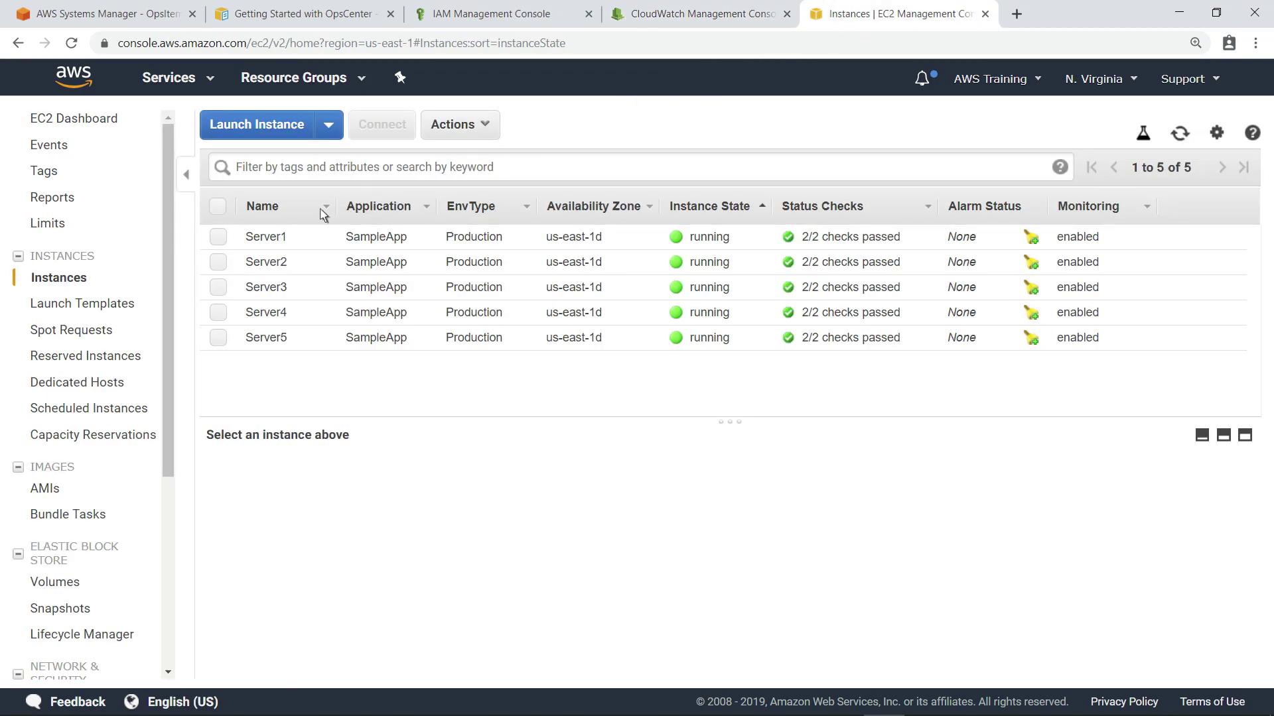
pyautogui.click(223, 240)
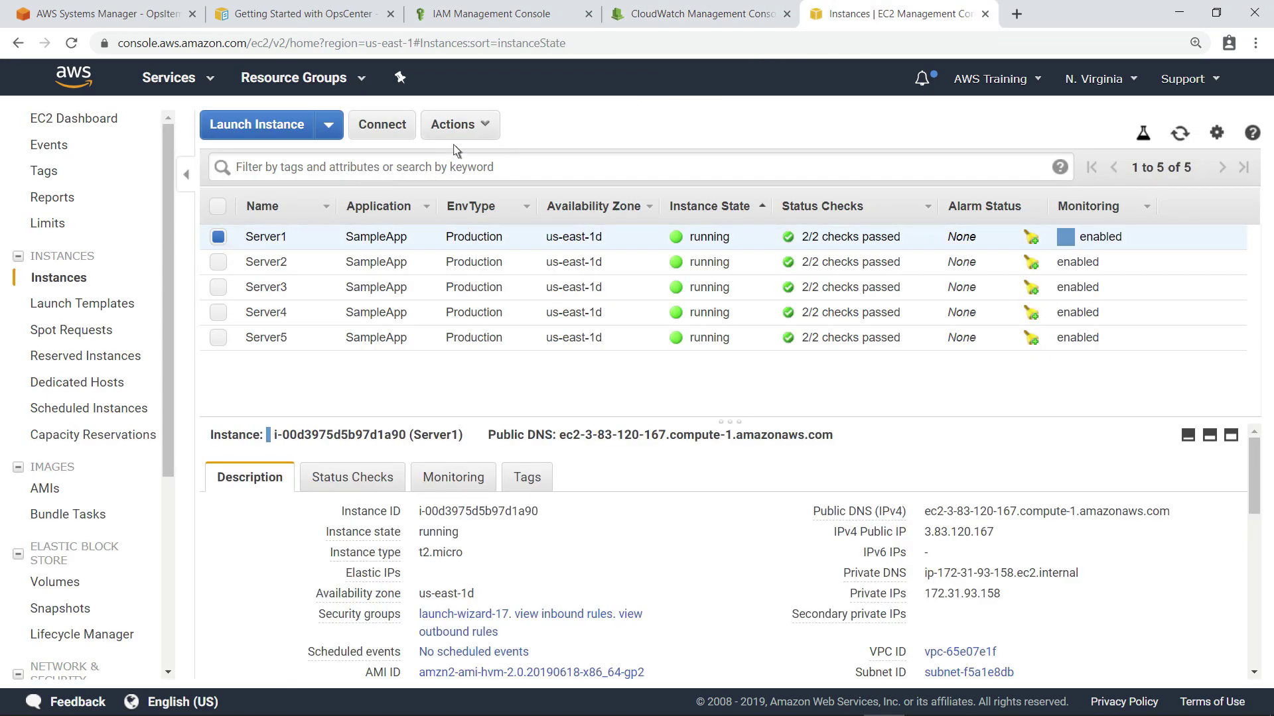
pyautogui.click(482, 137)
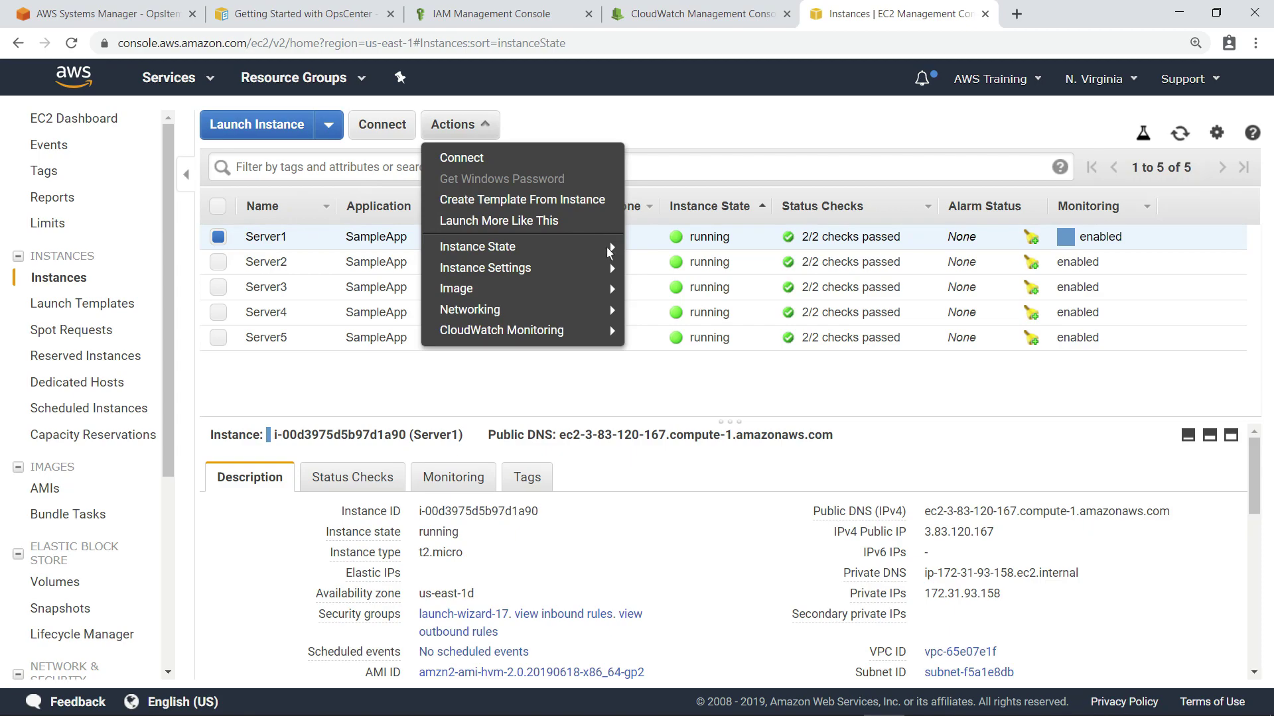
pyautogui.moveTo(613, 255)
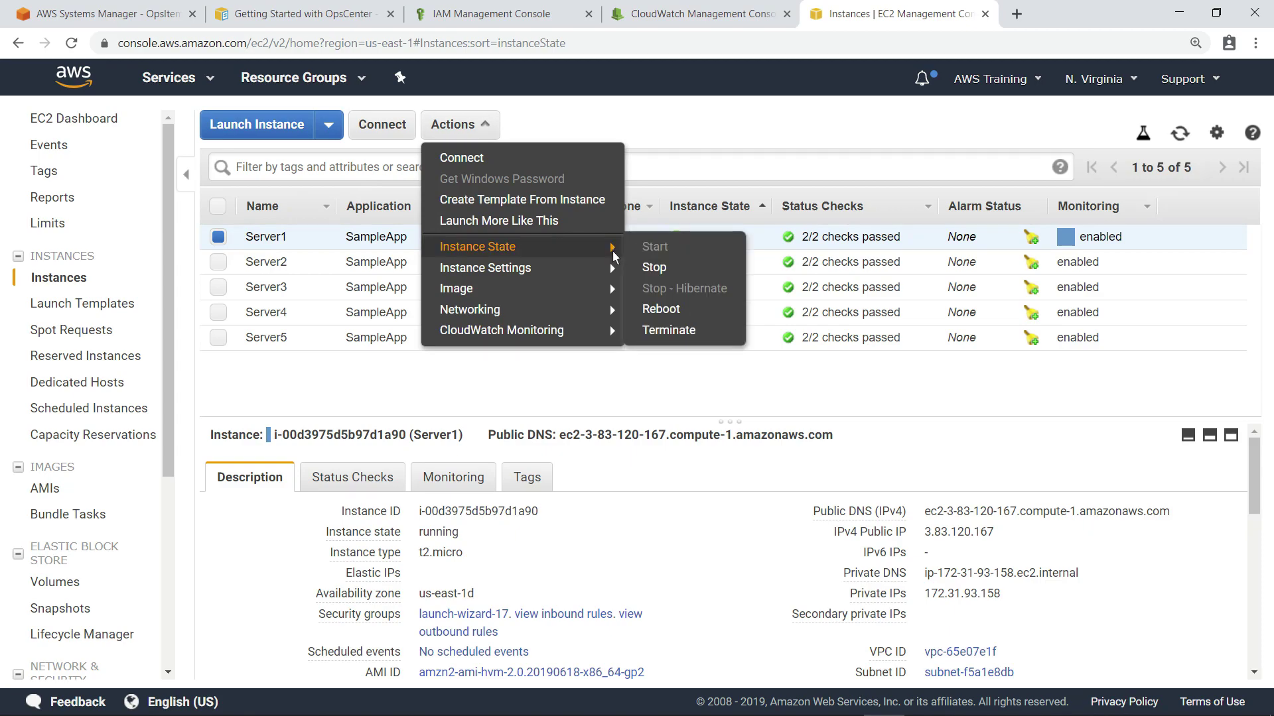
pyautogui.click(655, 269)
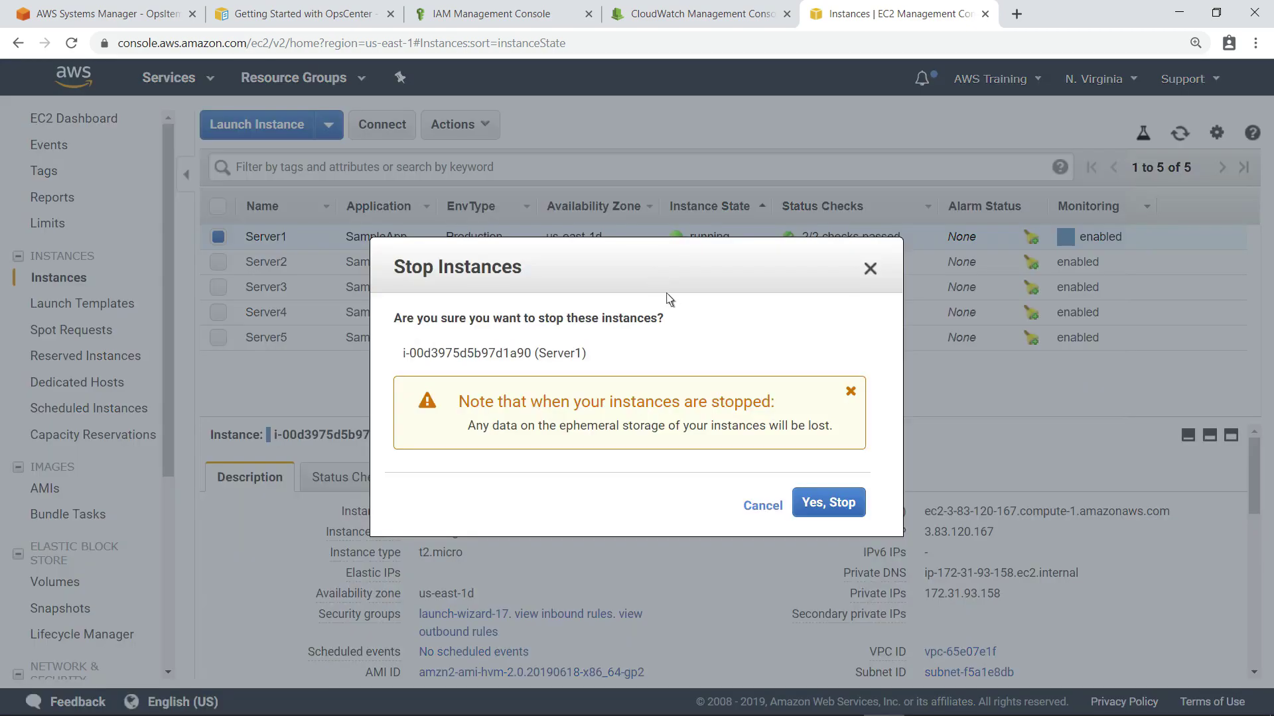
pyautogui.click(830, 504)
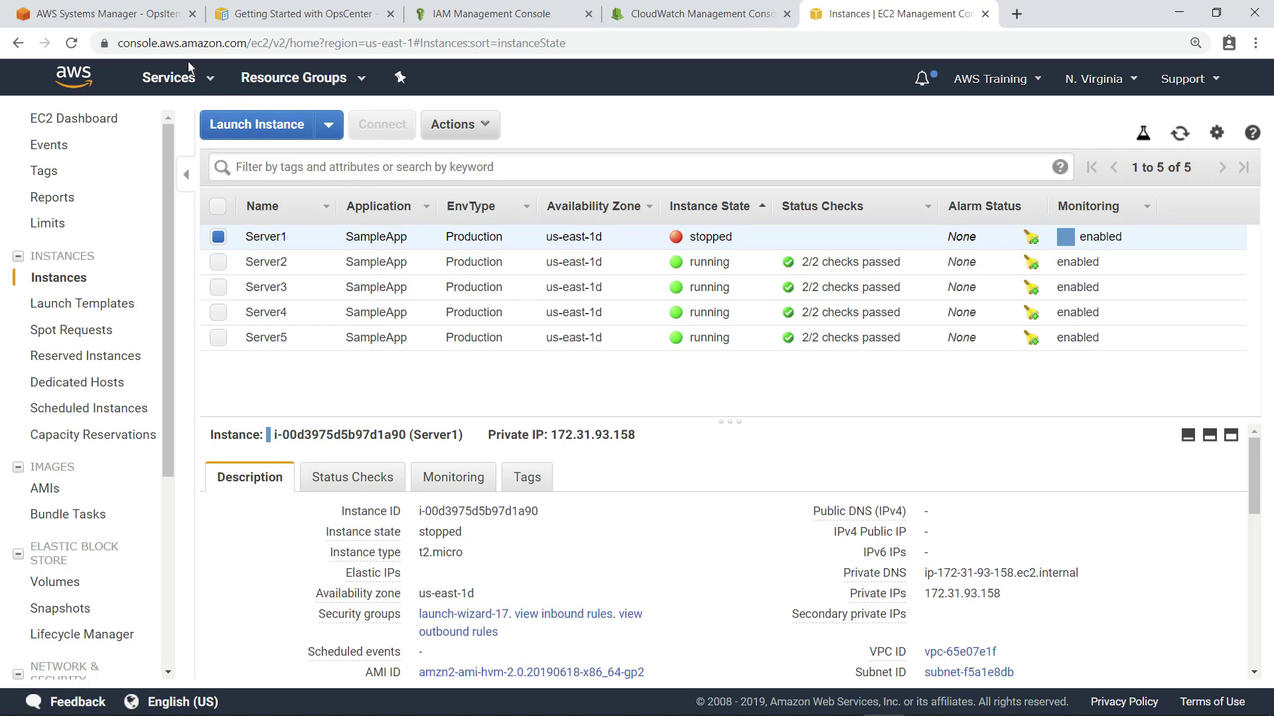
# - Back in OpsCenter, open the EC2 instance stopped OpsItem and examine its details, related resources and runbooks
pyautogui.click(106, 14)
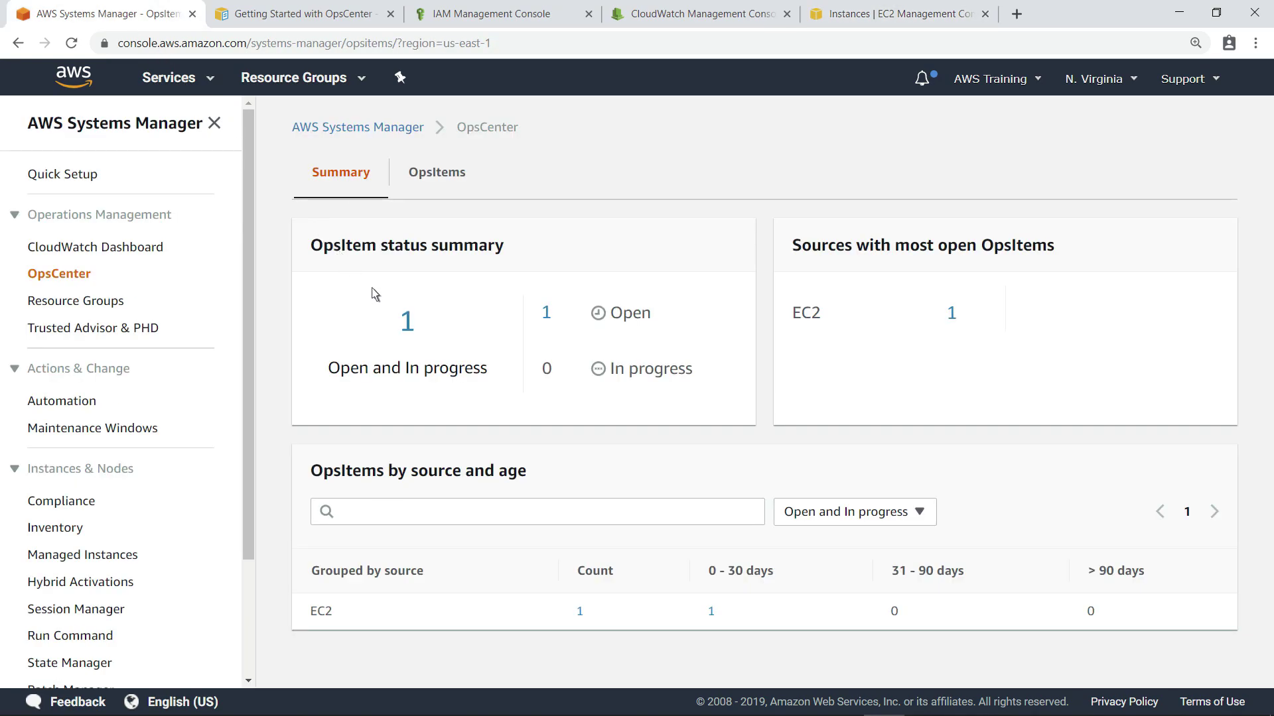
pyautogui.click(407, 325)
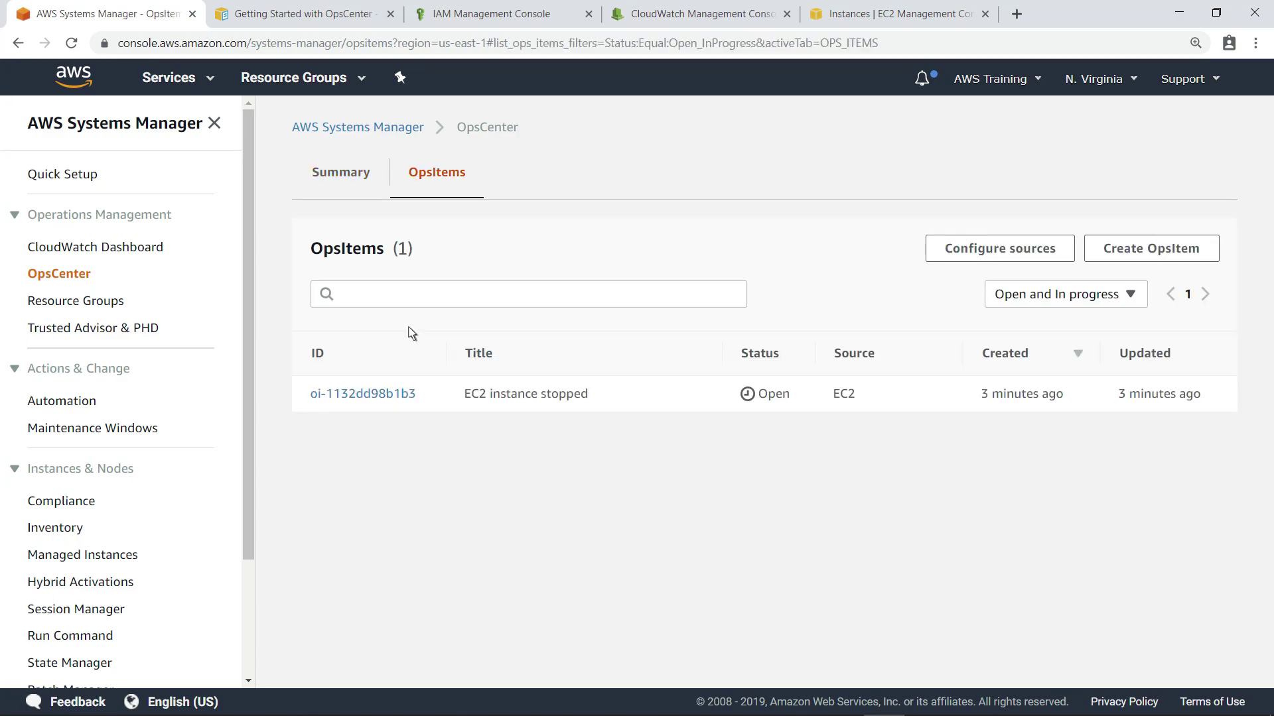
pyautogui.click(392, 399)
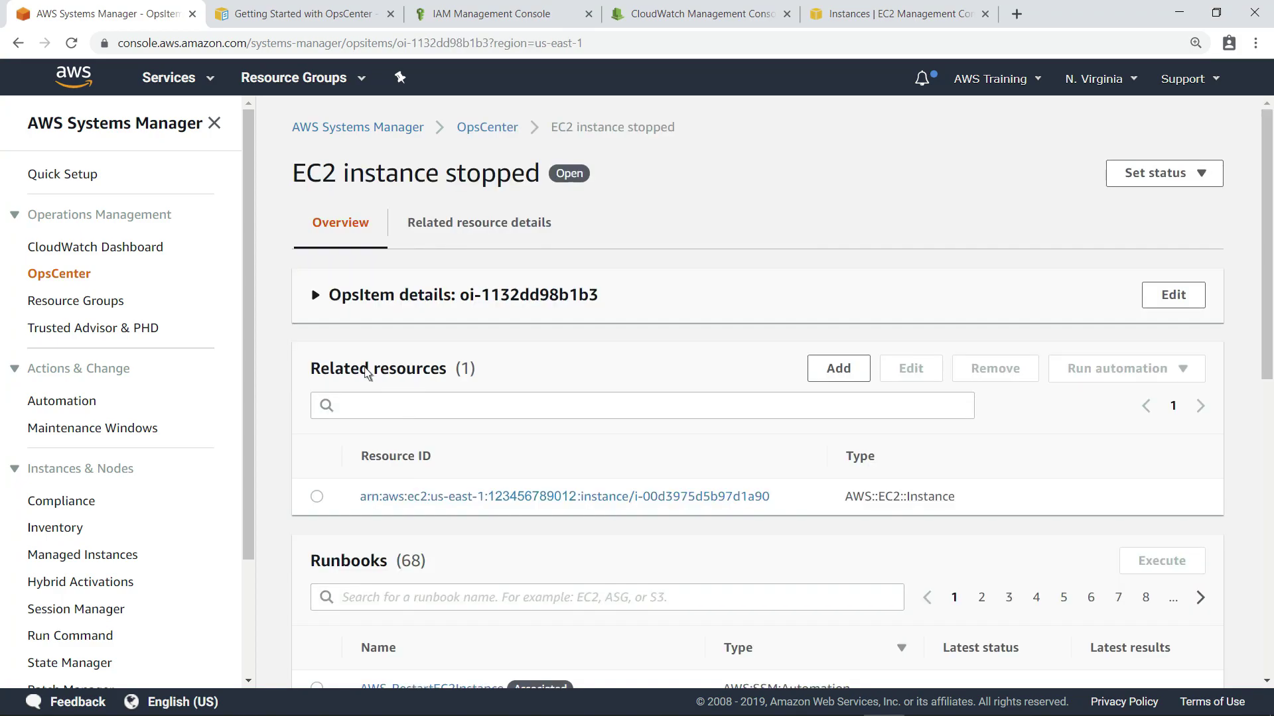
pyautogui.click(316, 297)
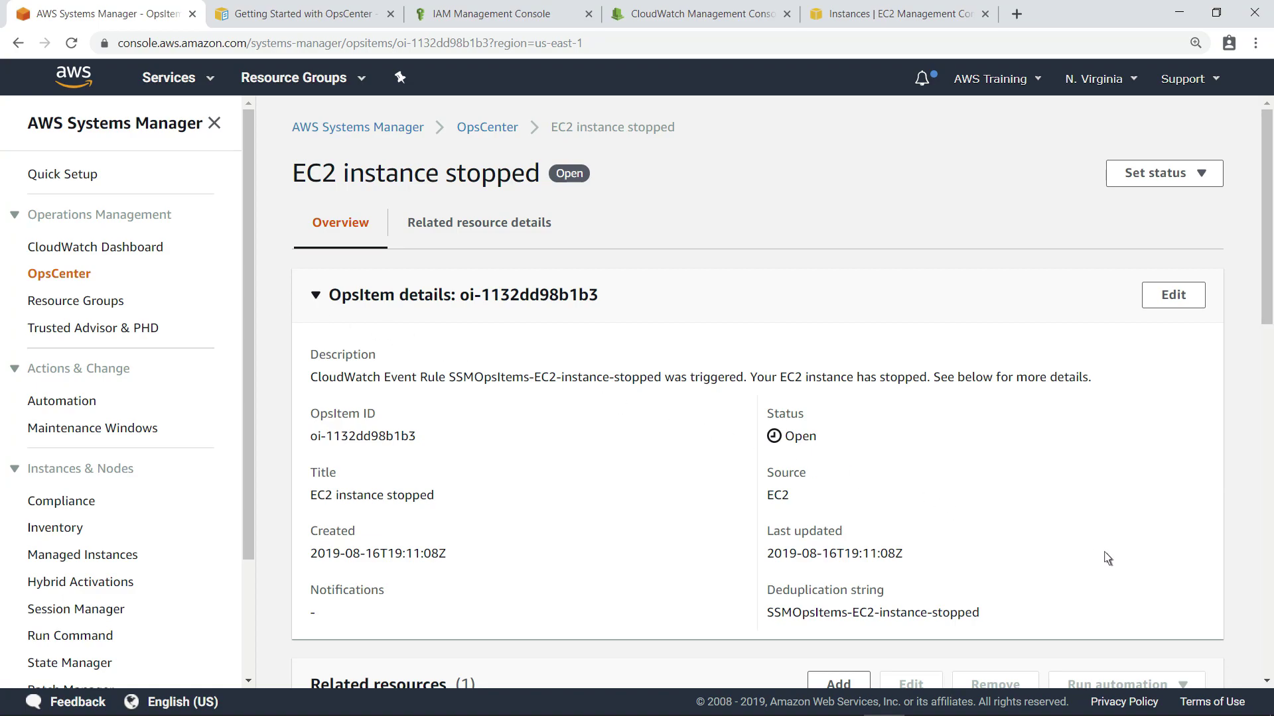
pyautogui.scroll(-7, 1266, 609)
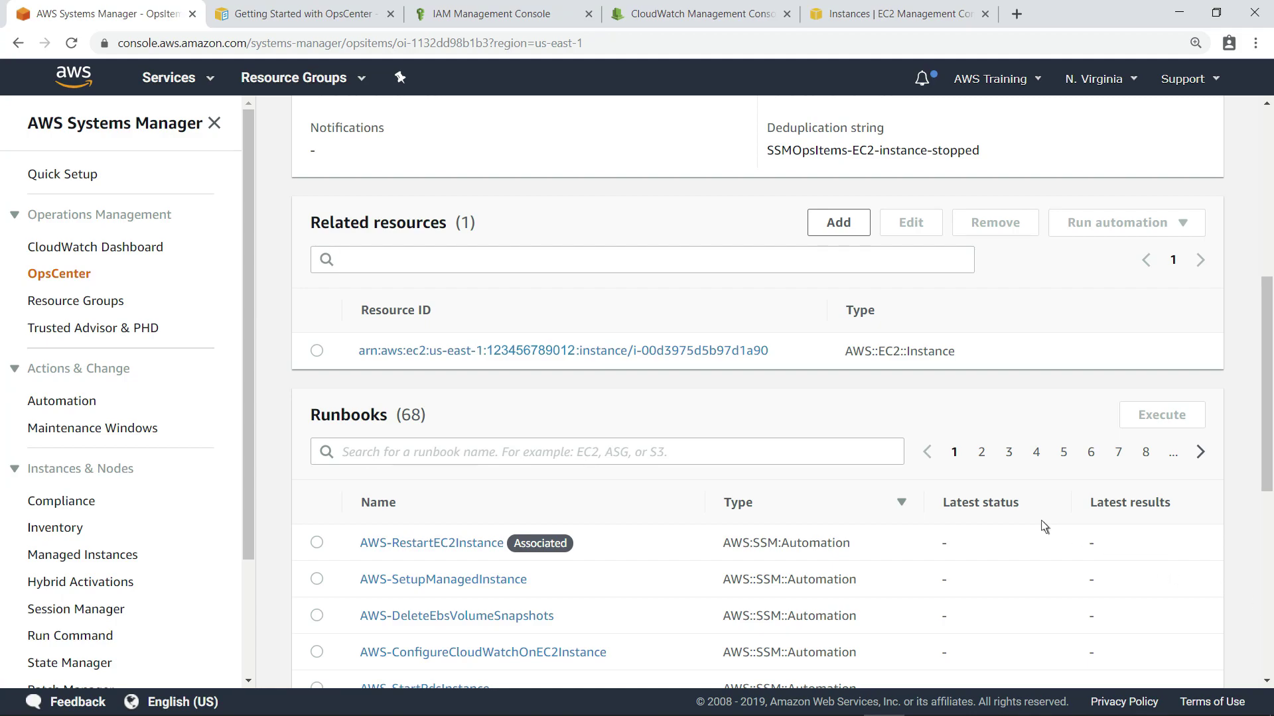
# - Open the related EC2 instance's details and examine its description, tags, CloudWatch alarms, AWS Config changes, CloudTrail logs and CloudFormation resources
pyautogui.click(573, 350)
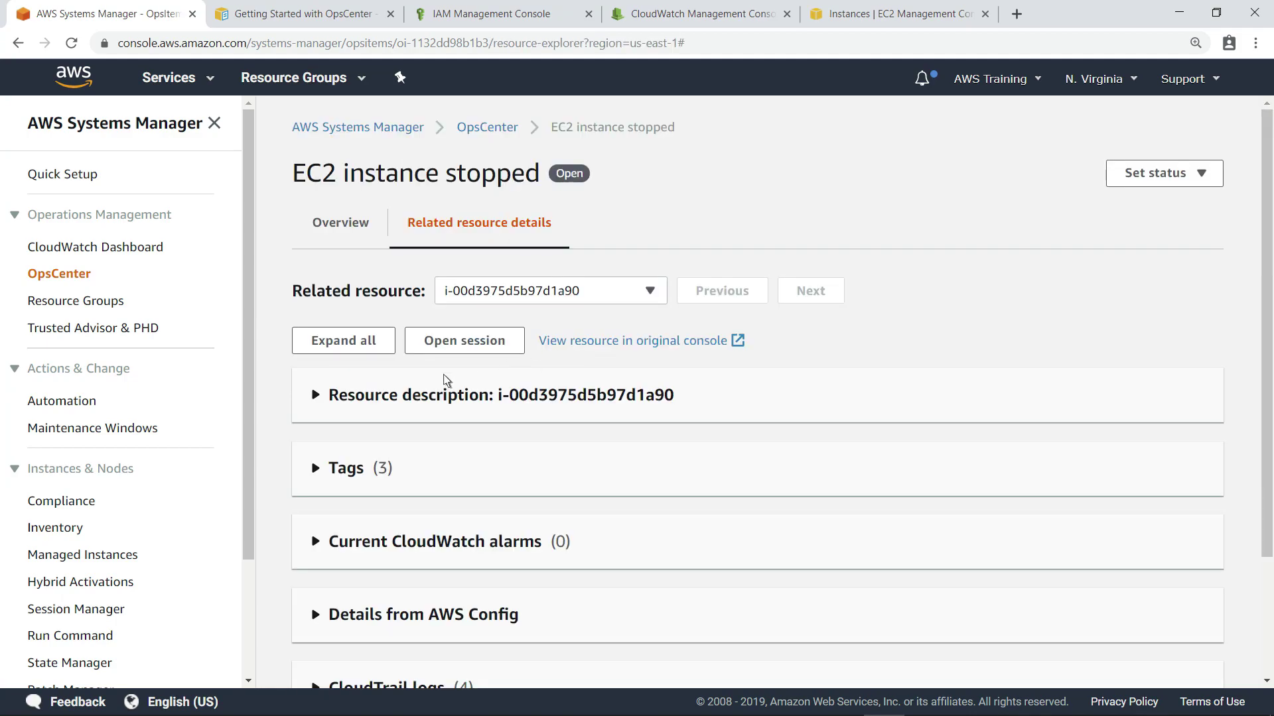
pyautogui.click(319, 405)
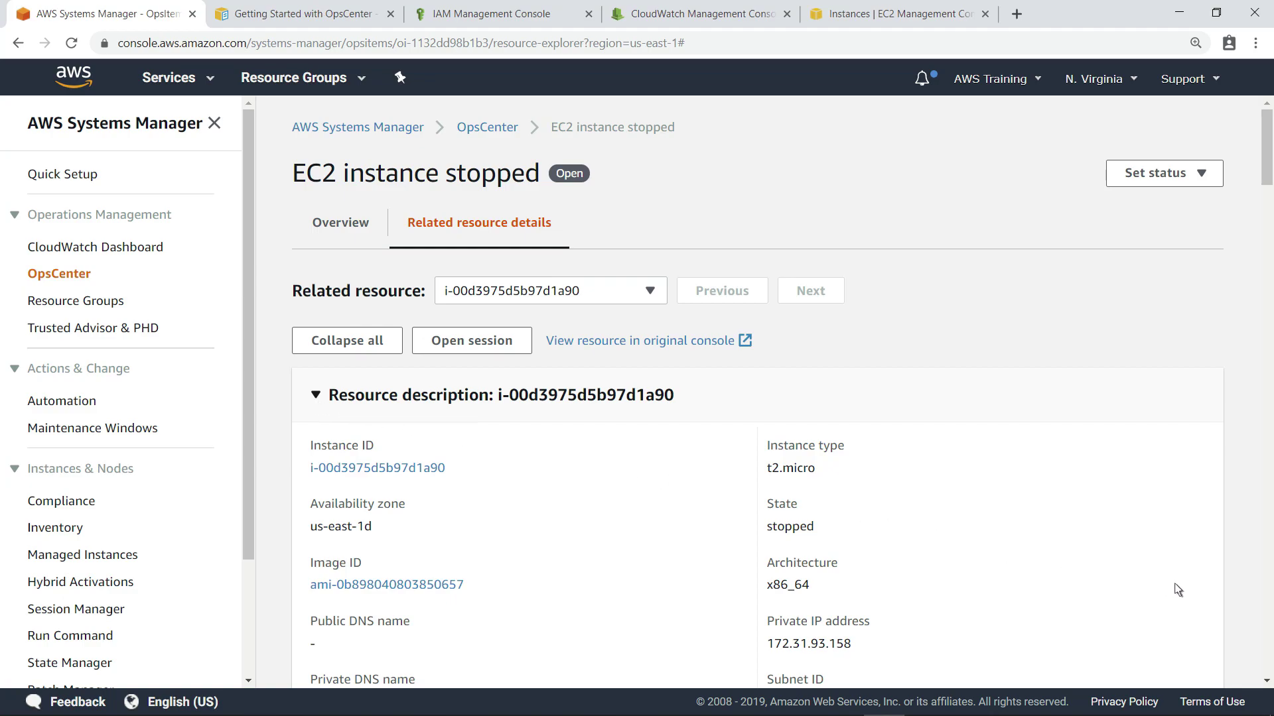
pyautogui.scroll(-20, 1267, 609)
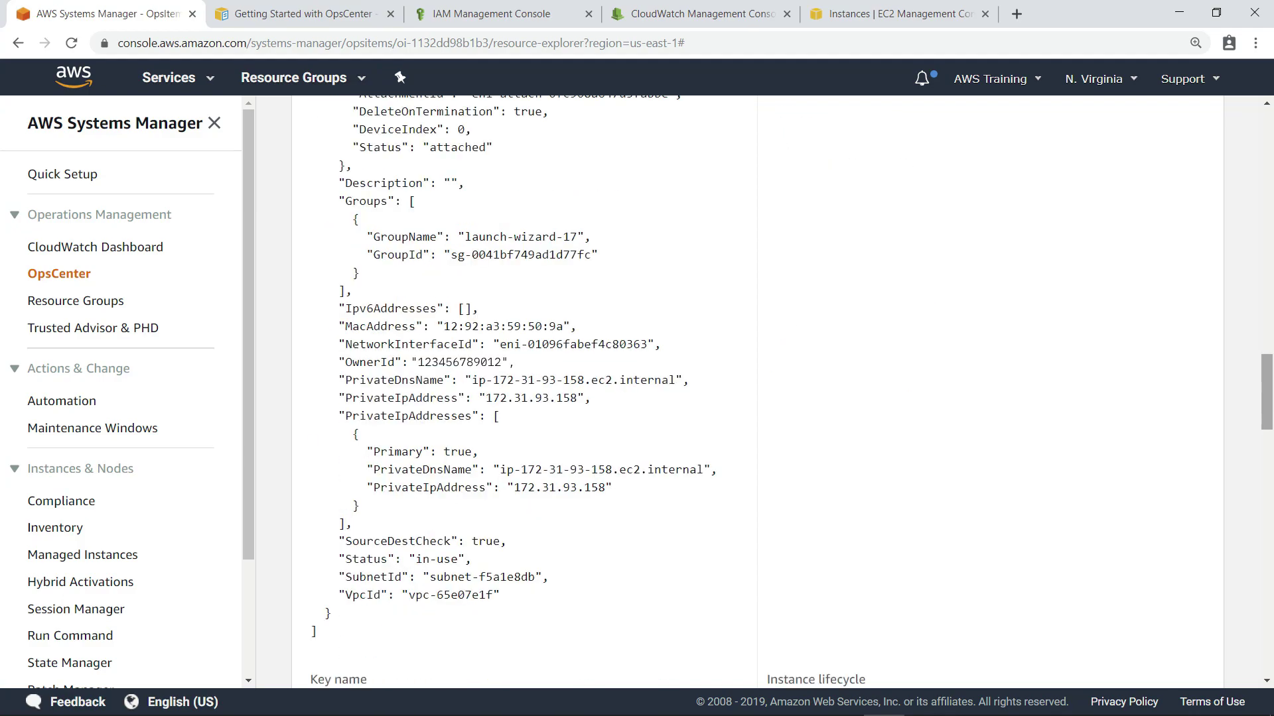
pyautogui.scroll(-3, 756, 391)
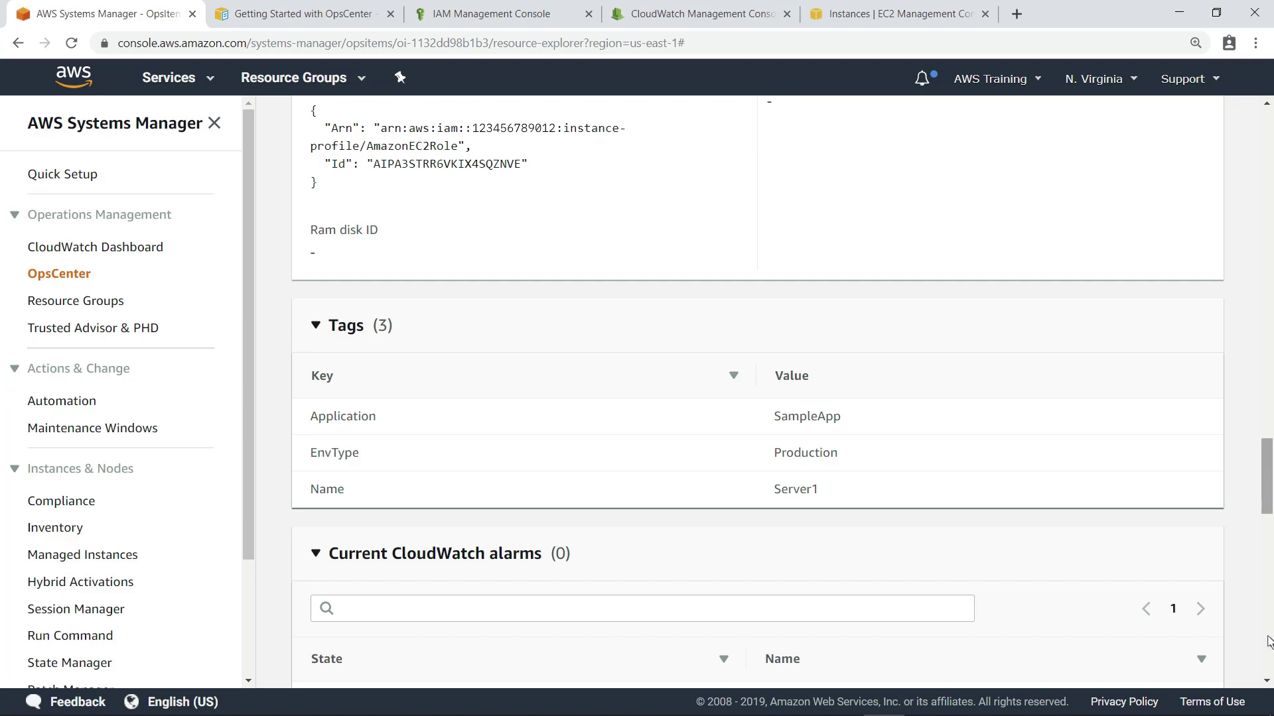
pyautogui.scroll(-4, 1268, 666)
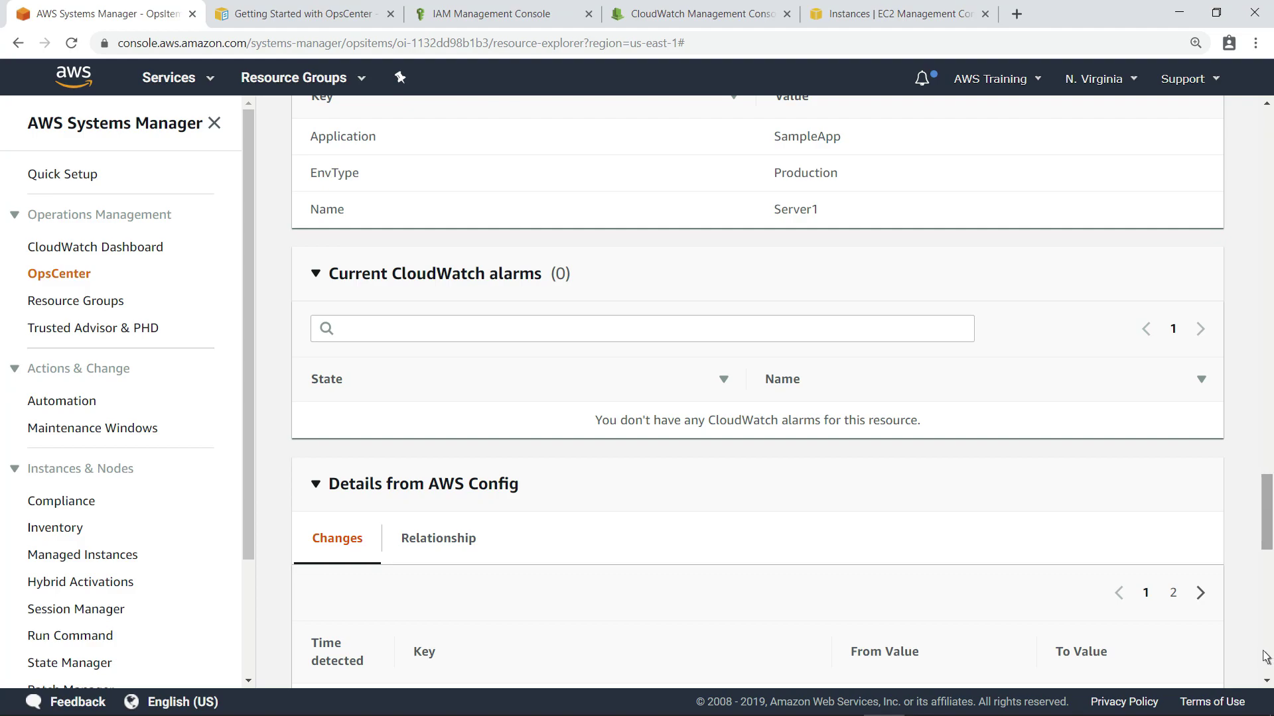
pyautogui.scroll(-4, 1267, 659)
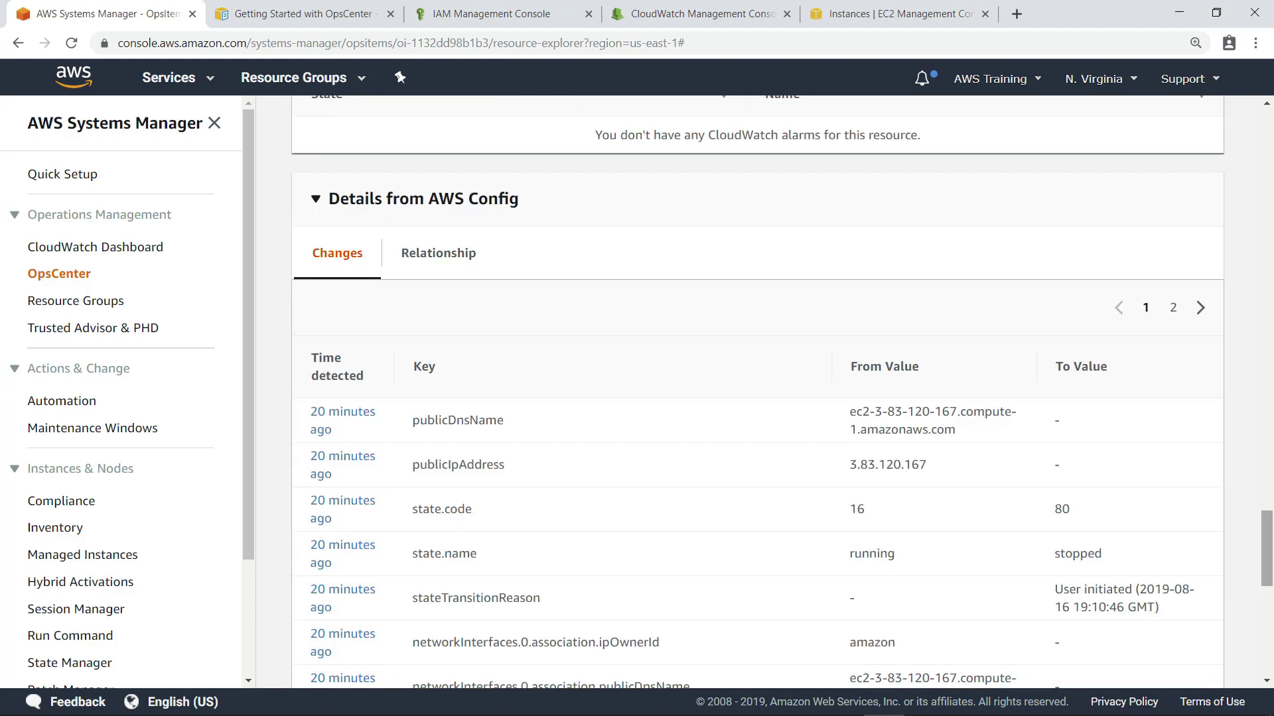
pyautogui.scroll(-9, 757, 391)
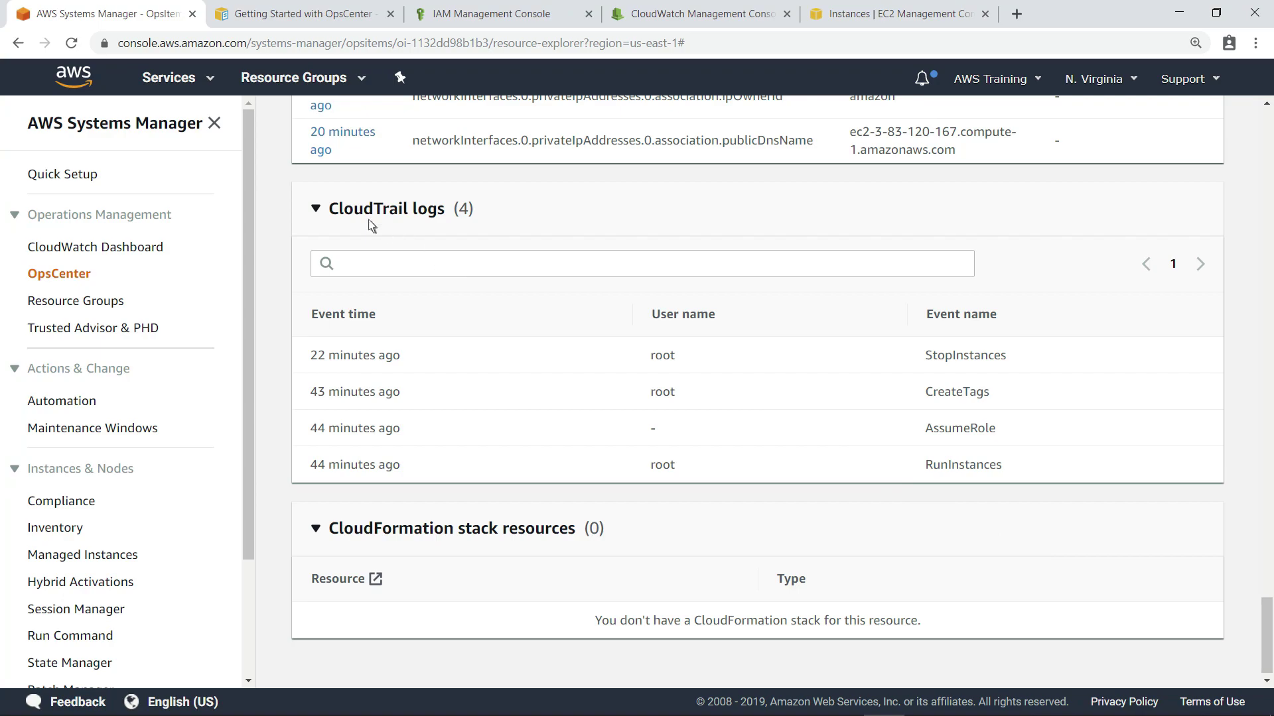
# - Return to the OpsItem overview and add a related resource of type AWS::ElasticLoadBalancing::LoadBalancer with the resource ID AppLoadBalancer
pyautogui.click(19, 44)
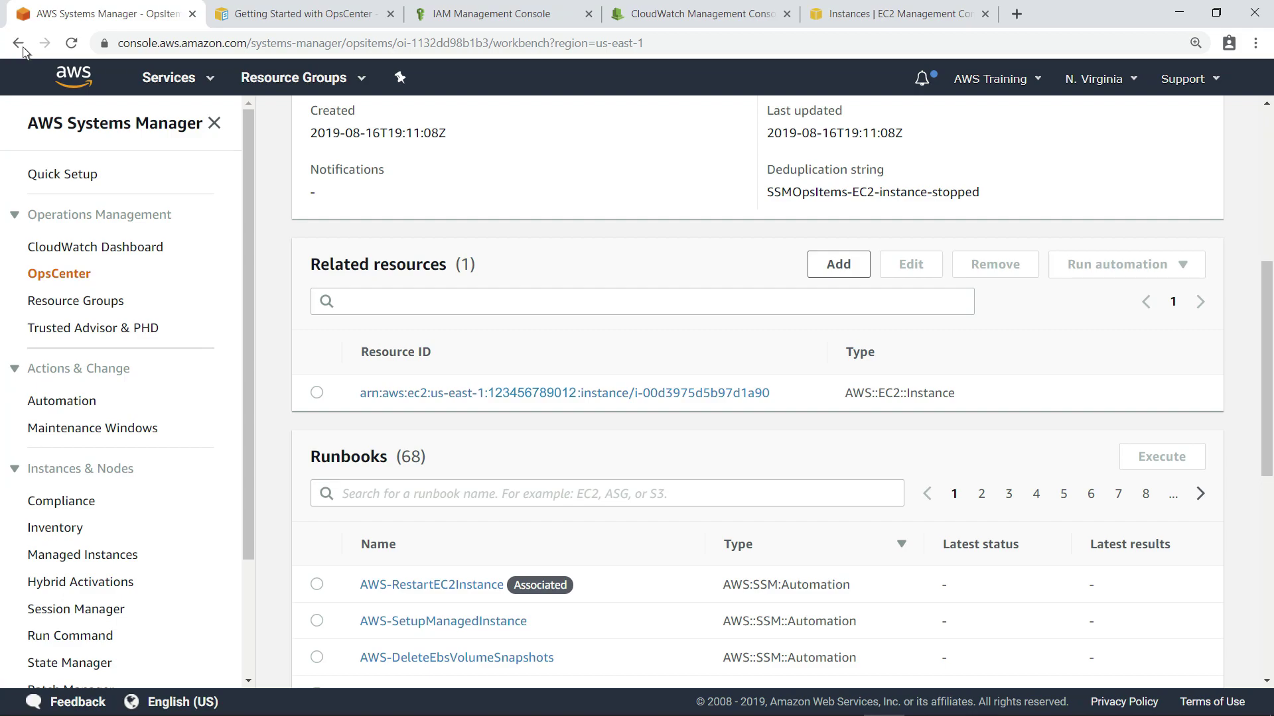
pyautogui.click(838, 264)
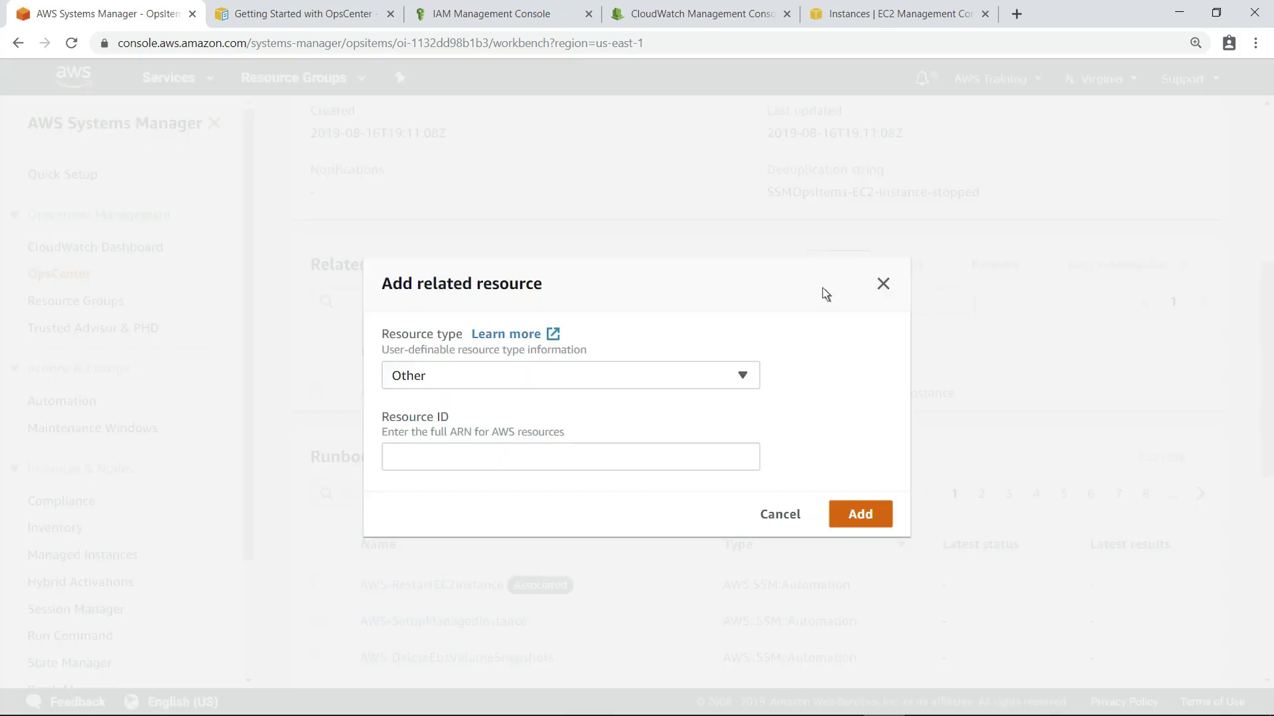
pyautogui.click(743, 376)
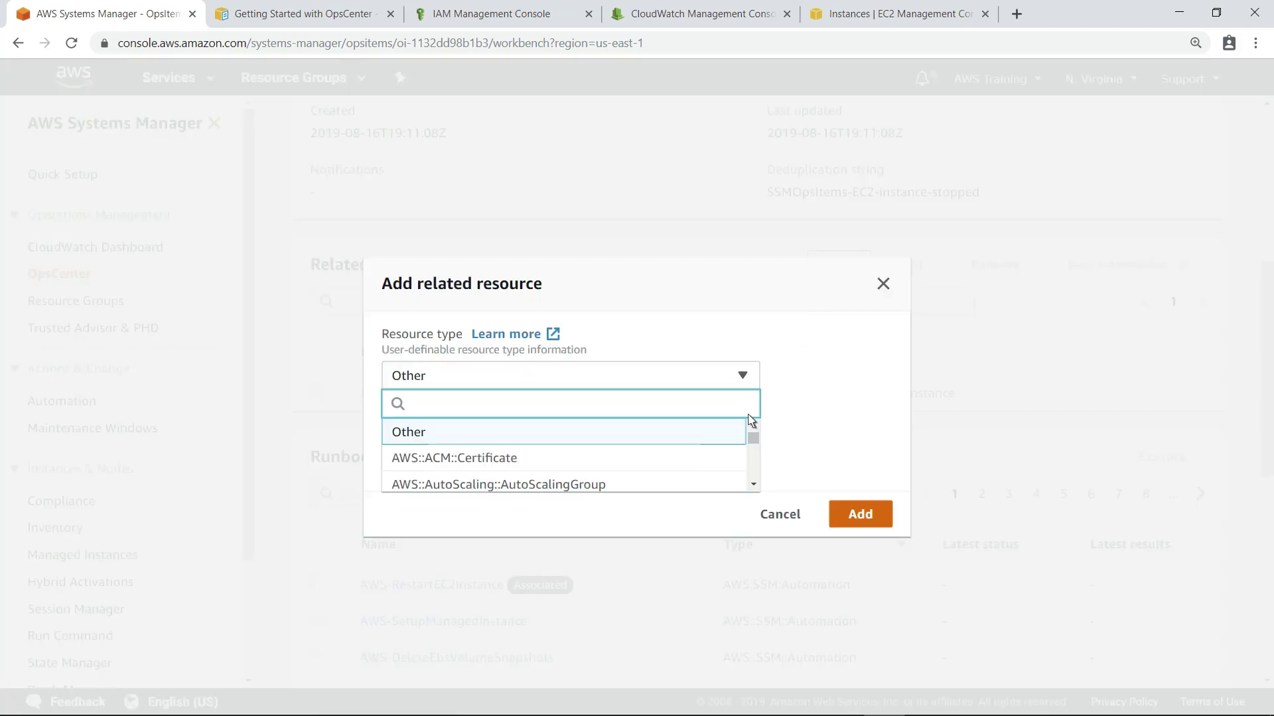
pyautogui.scroll(-2, 754, 472)
pyautogui.scroll(-8, 736, 472)
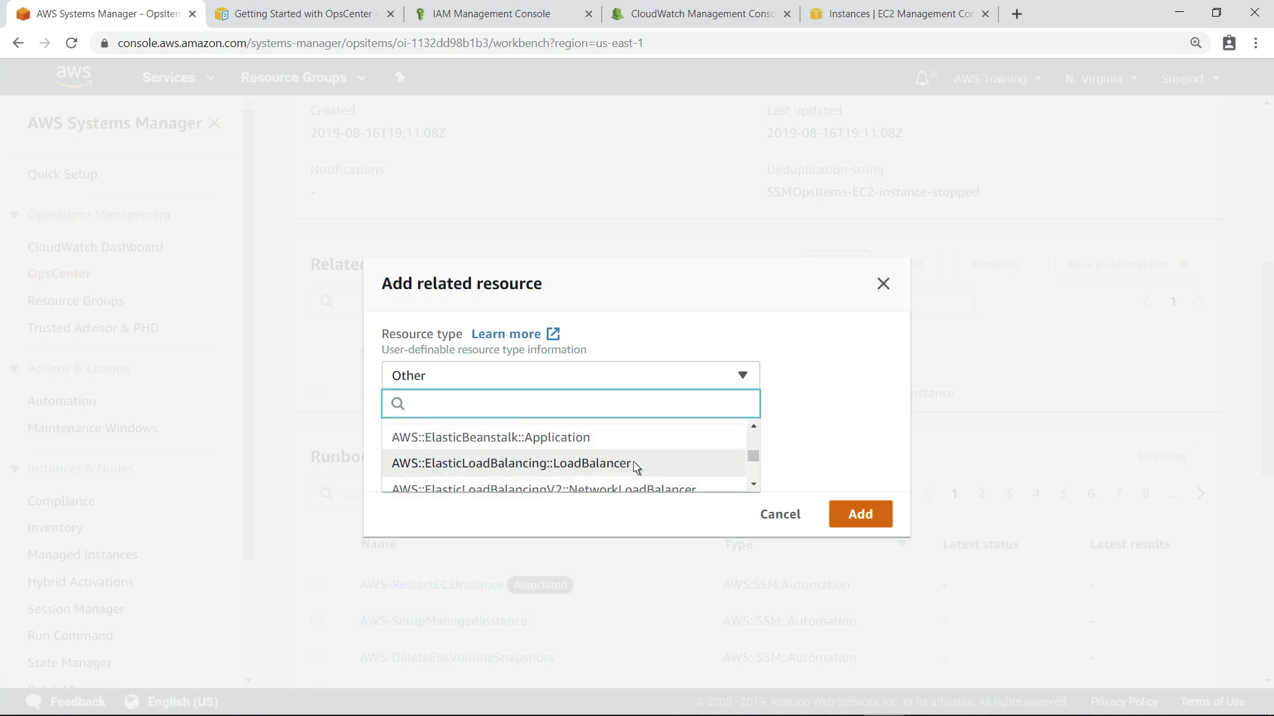
pyautogui.click(636, 465)
pyautogui.click(397, 465)
pyautogui.write('AppLoadBalancer')
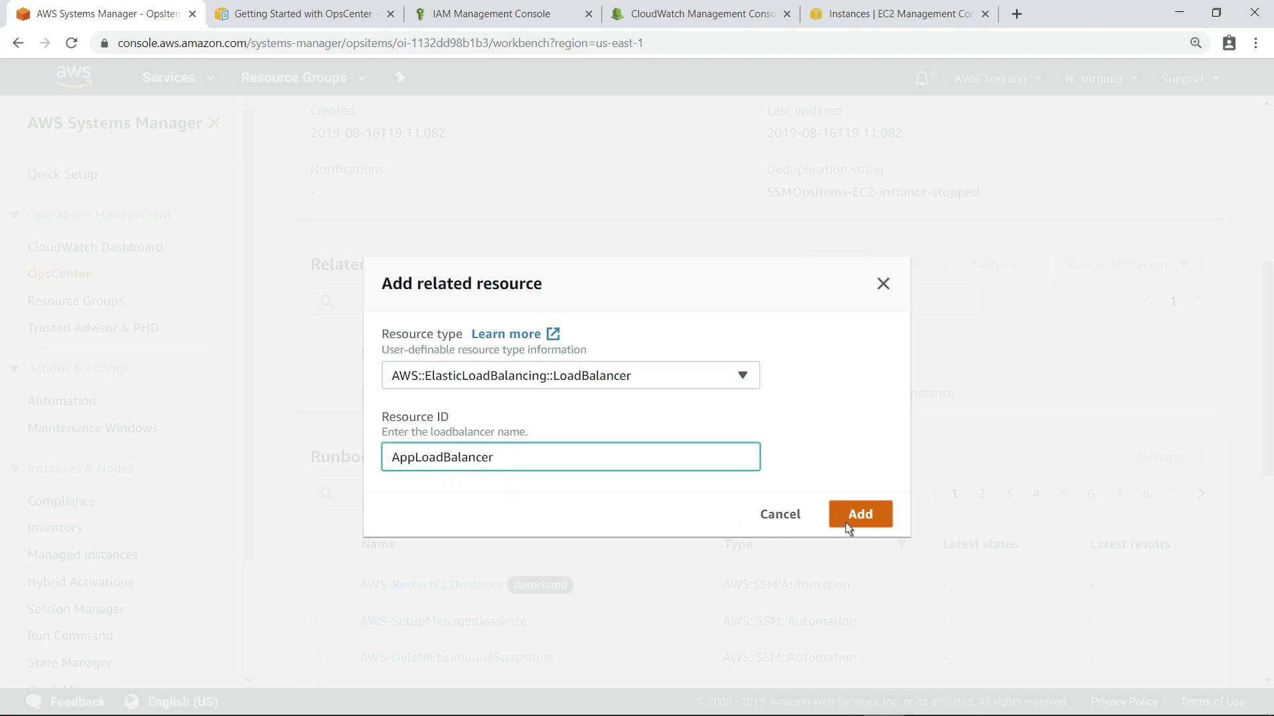
pyautogui.click(861, 514)
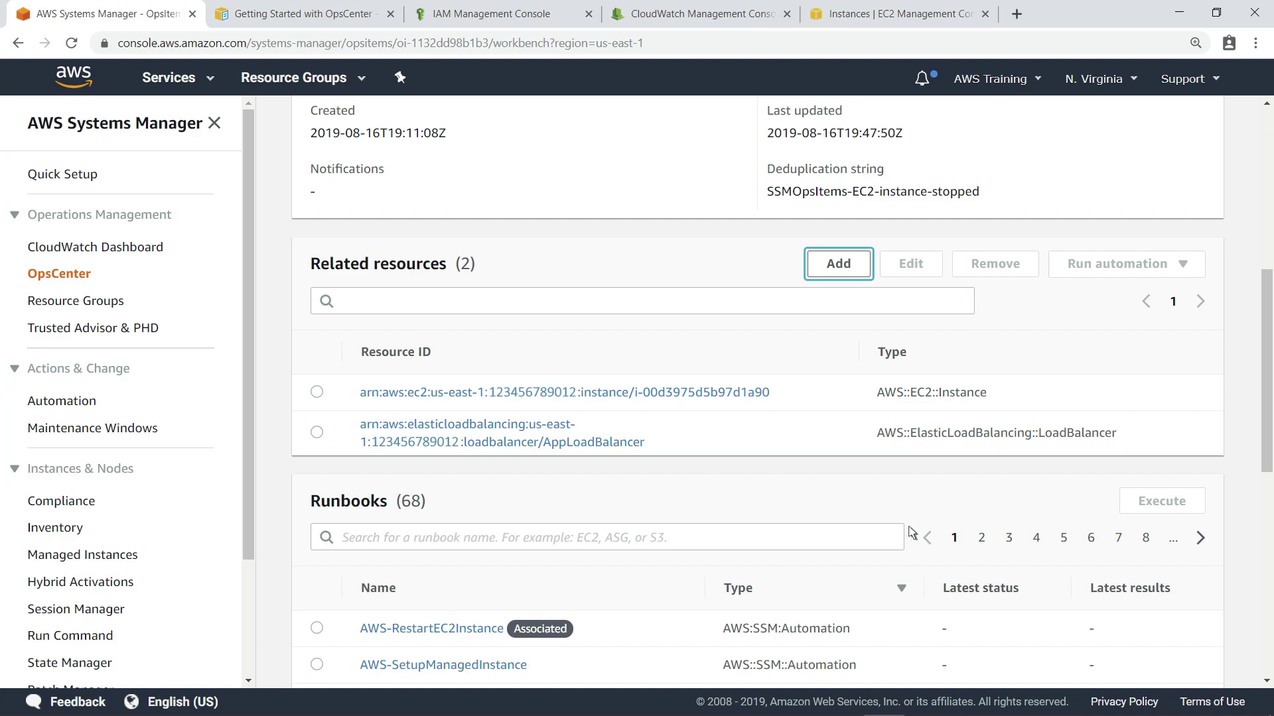
# - Expand the Similar OpsItems section, and execute the AWS-RestartEC2Instance runbook on instance i-00d3975d5b97d1a90
pyautogui.scroll(-5, 1270, 542)
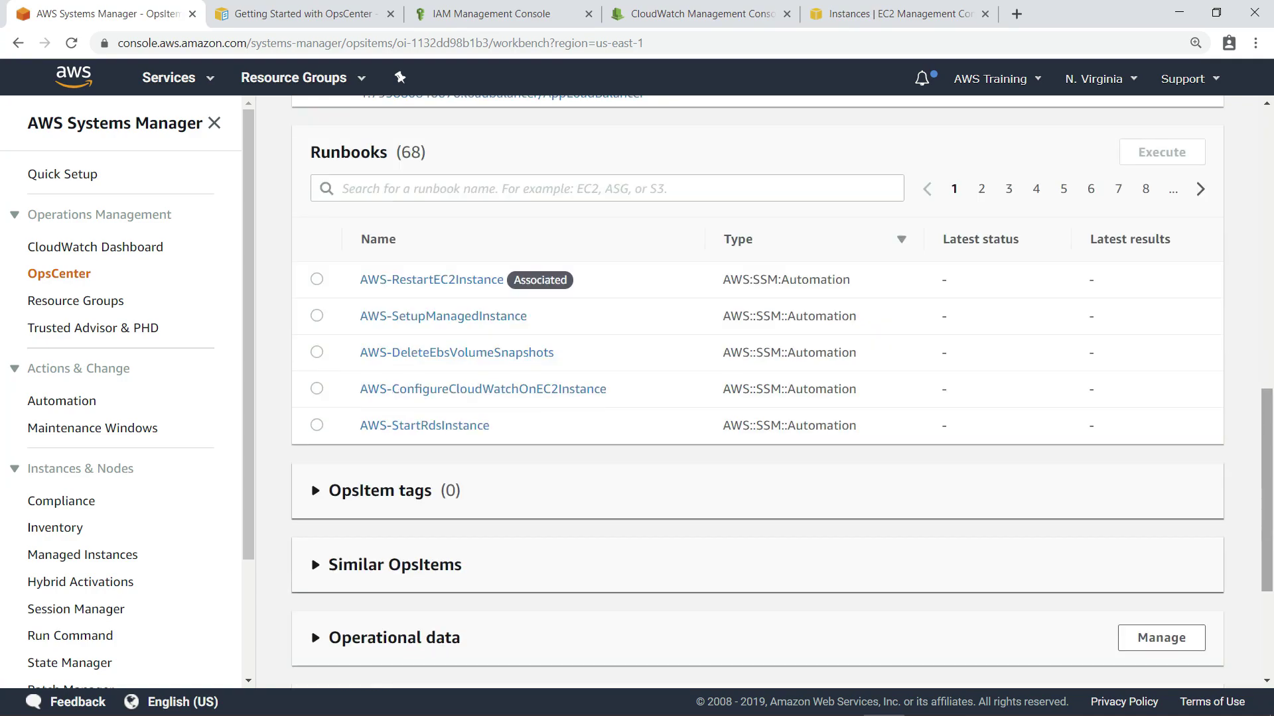
pyautogui.click(321, 556)
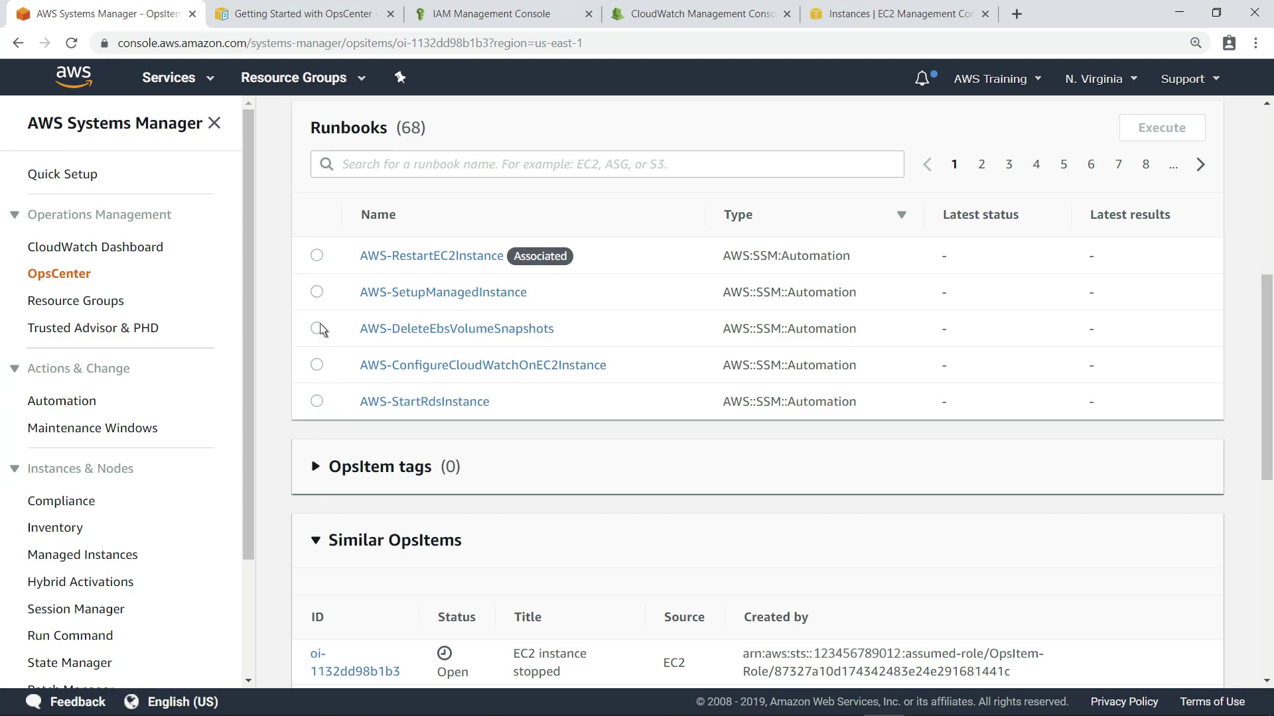
pyautogui.click(317, 255)
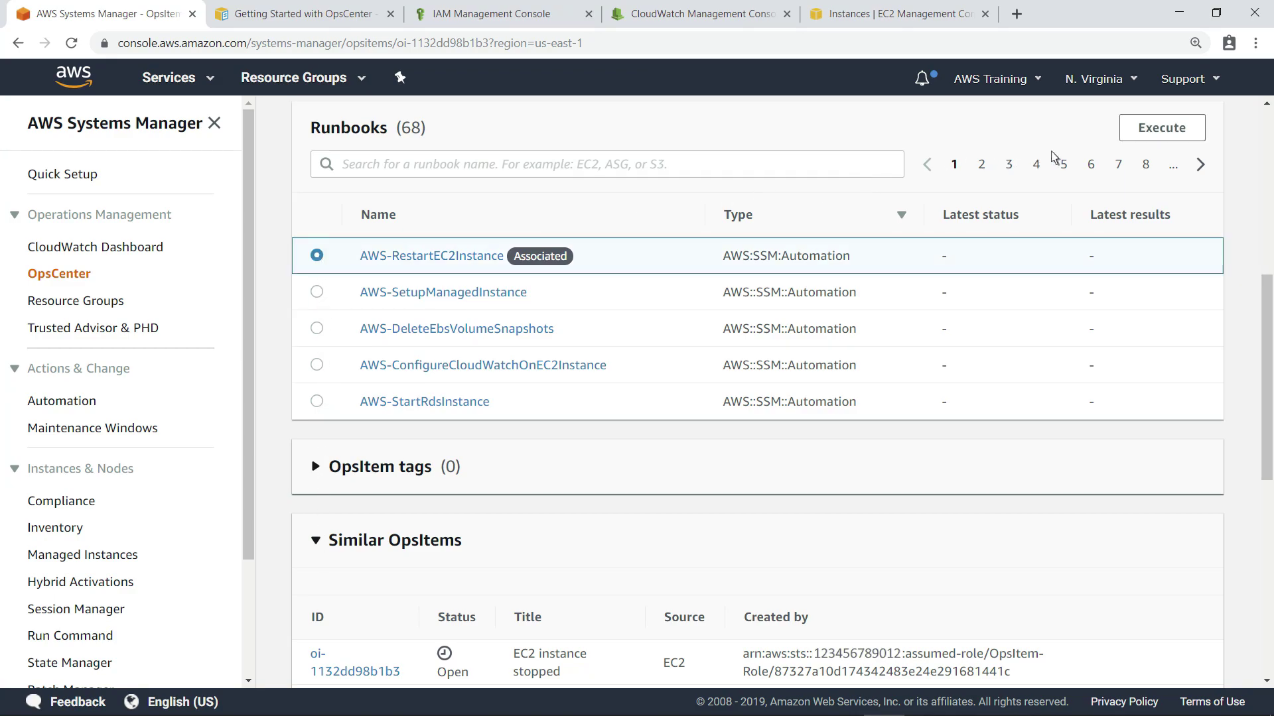
pyautogui.click(1148, 136)
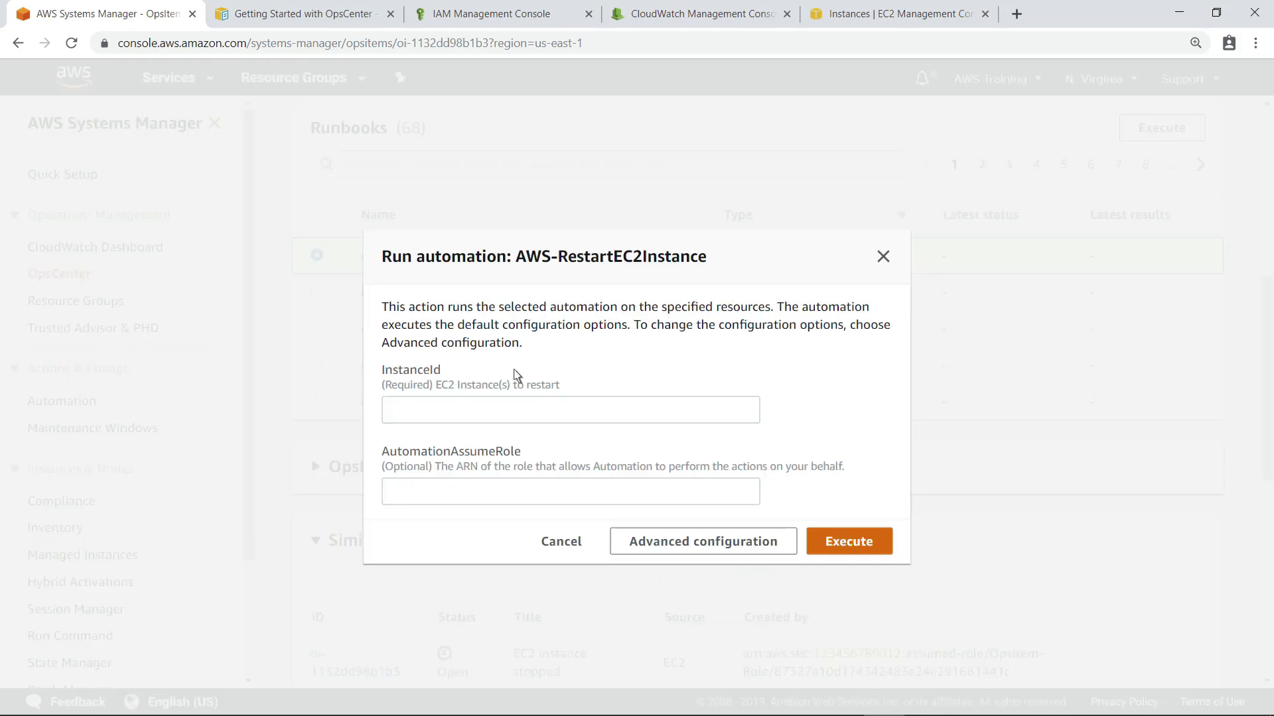
pyautogui.click(391, 417)
pyautogui.write('i-00d3975d5b97d1a90')
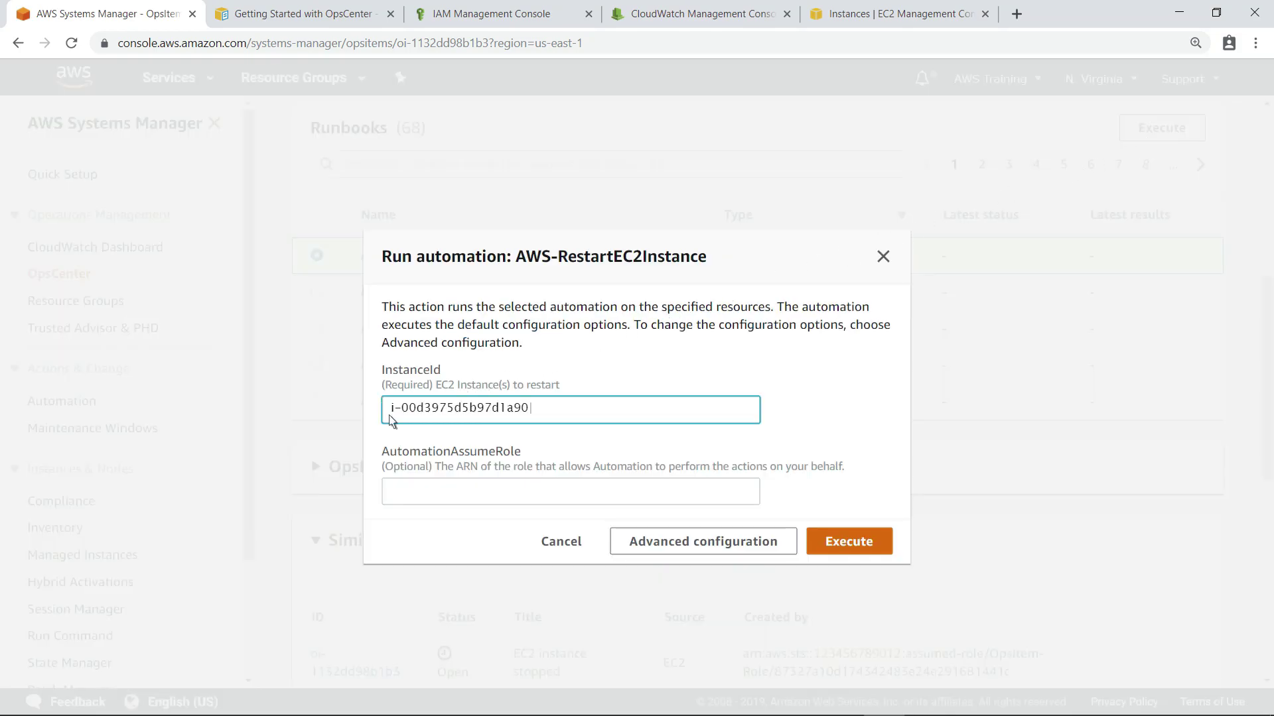
pyautogui.click(832, 551)
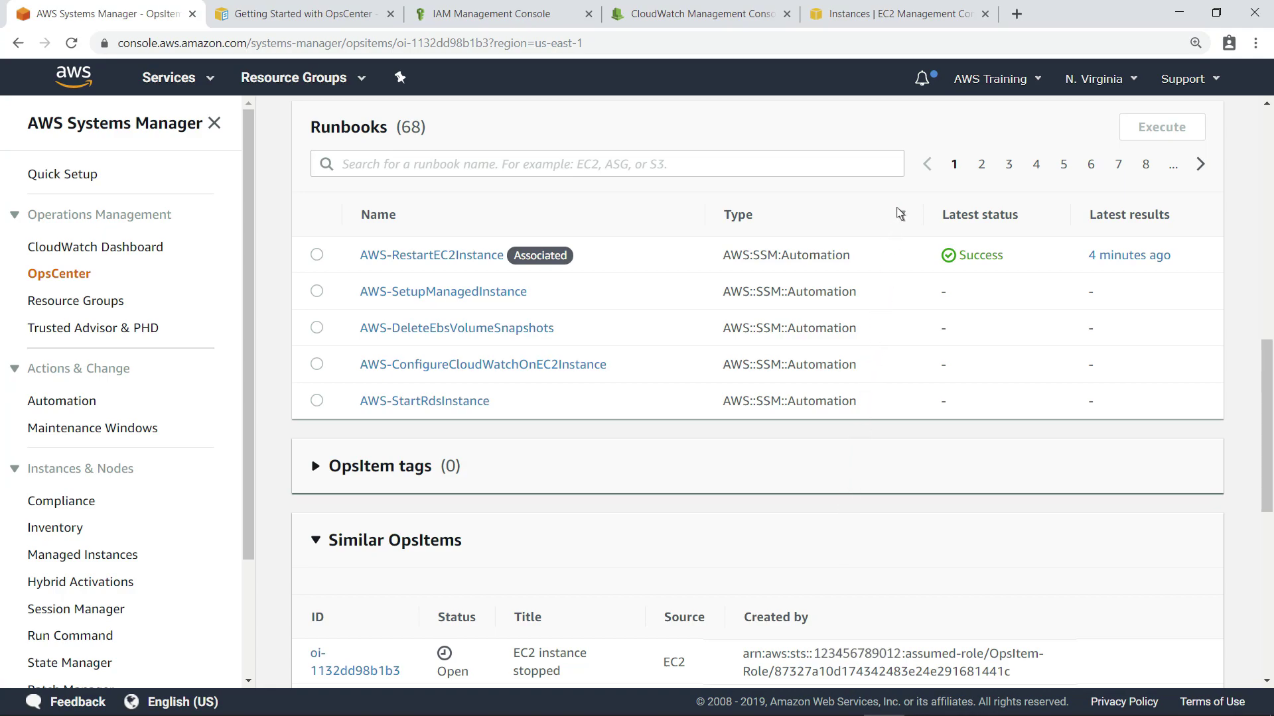
# - Check Server1's state in the EC2 instances list, and set the EC2 instance stopped OpsItem's status to Resolved
pyautogui.click(934, 22)
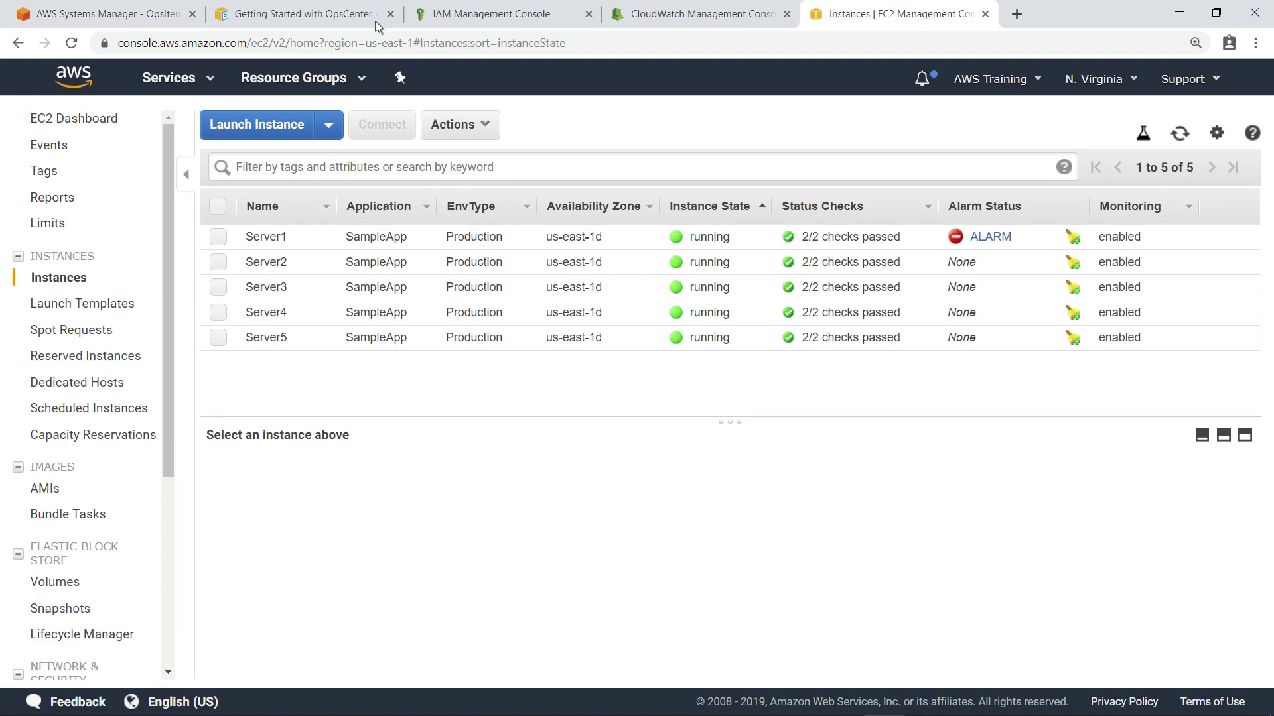
pyautogui.click(151, 22)
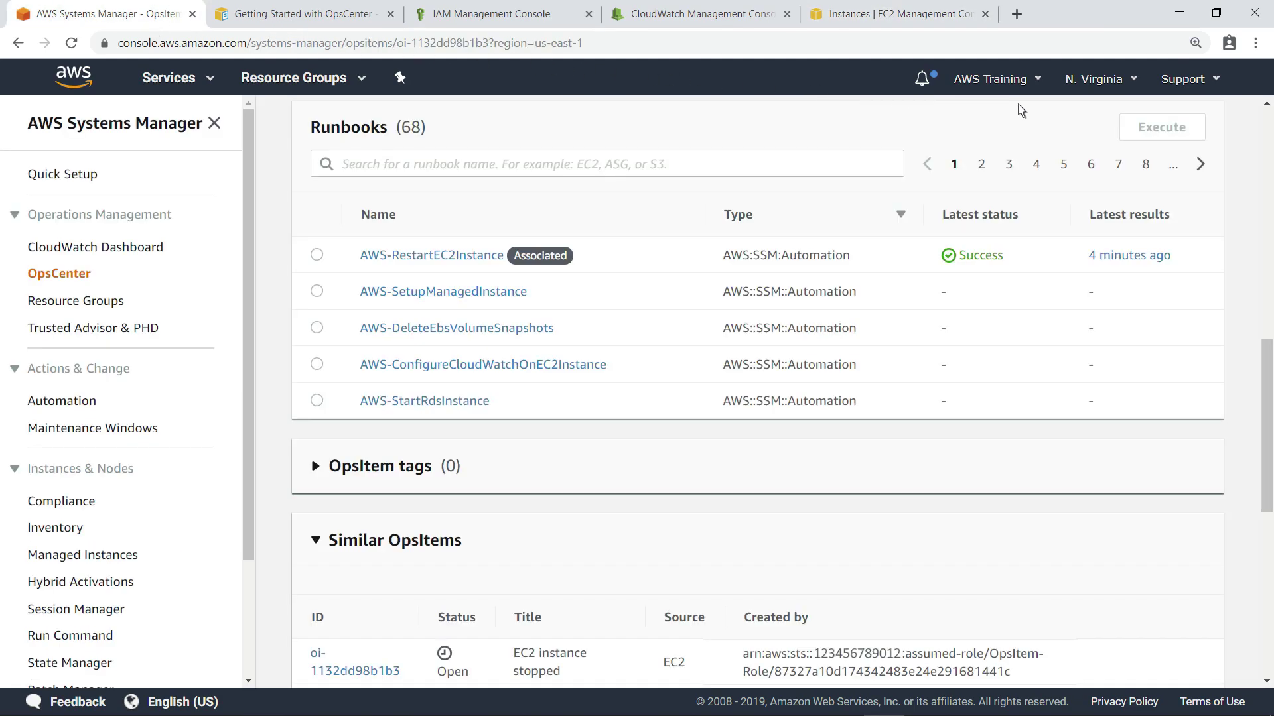
pyautogui.scroll(8, 757, 391)
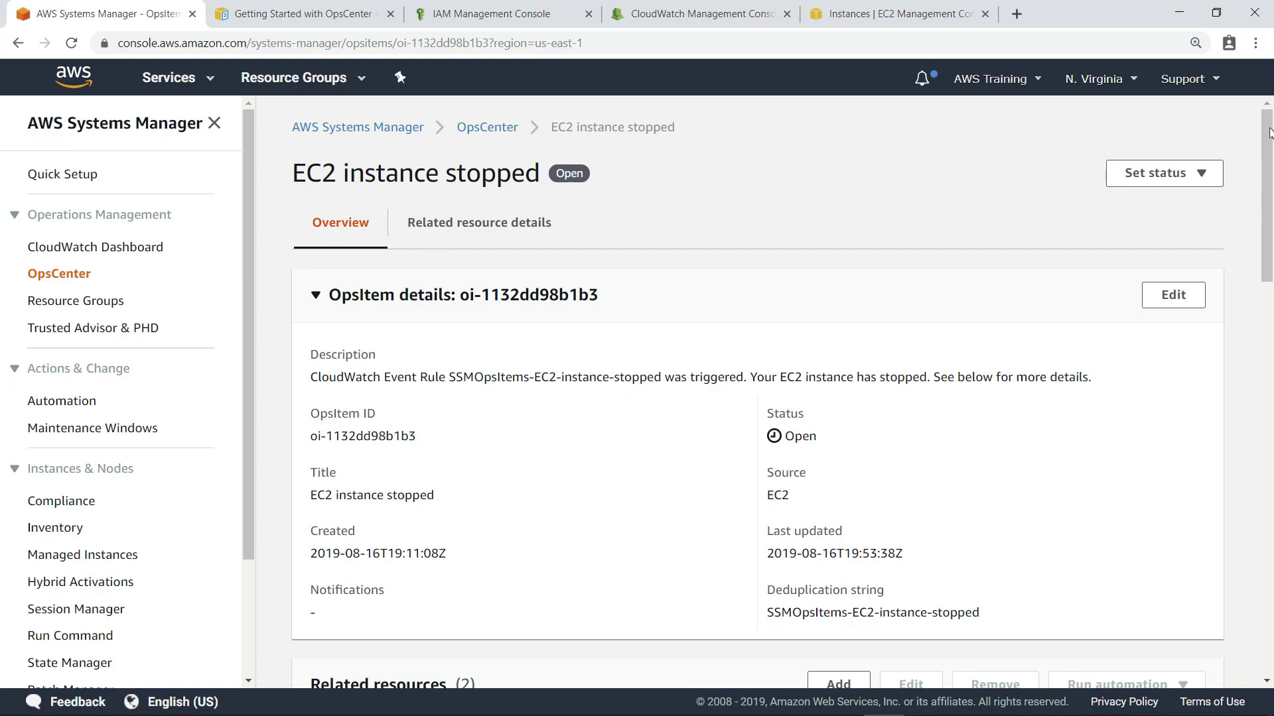
pyautogui.click(1202, 181)
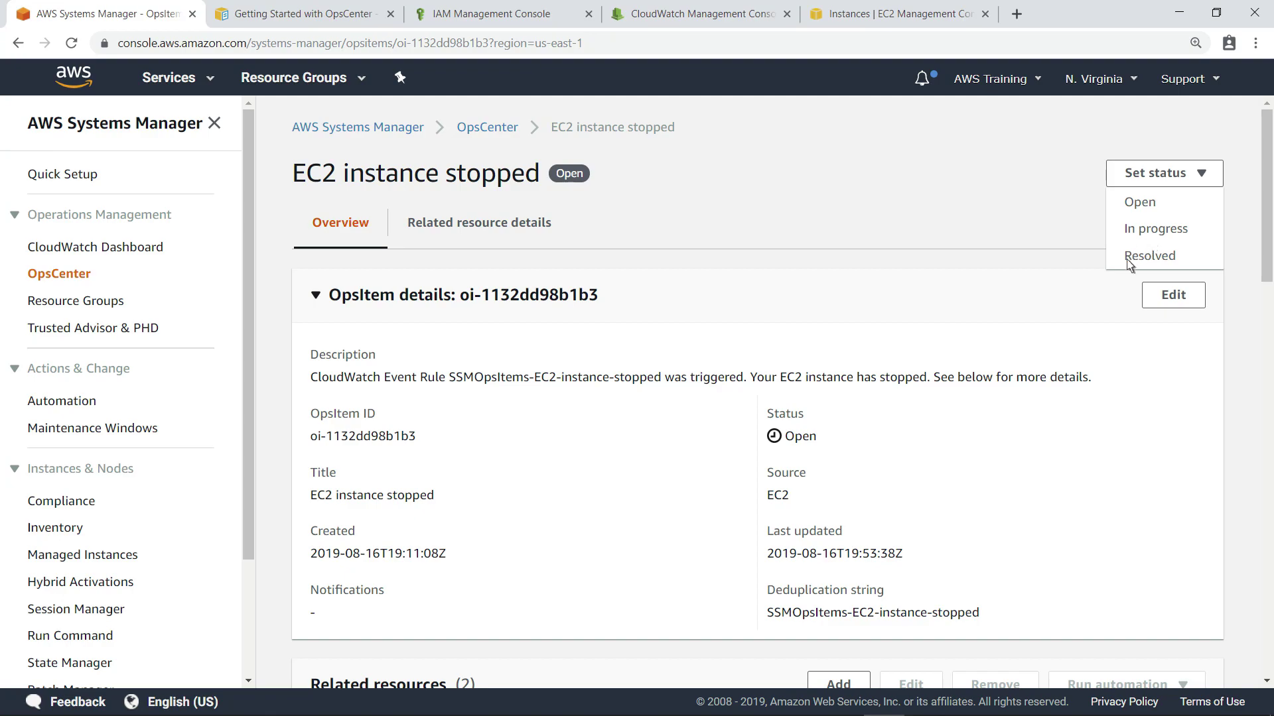
pyautogui.click(1148, 257)
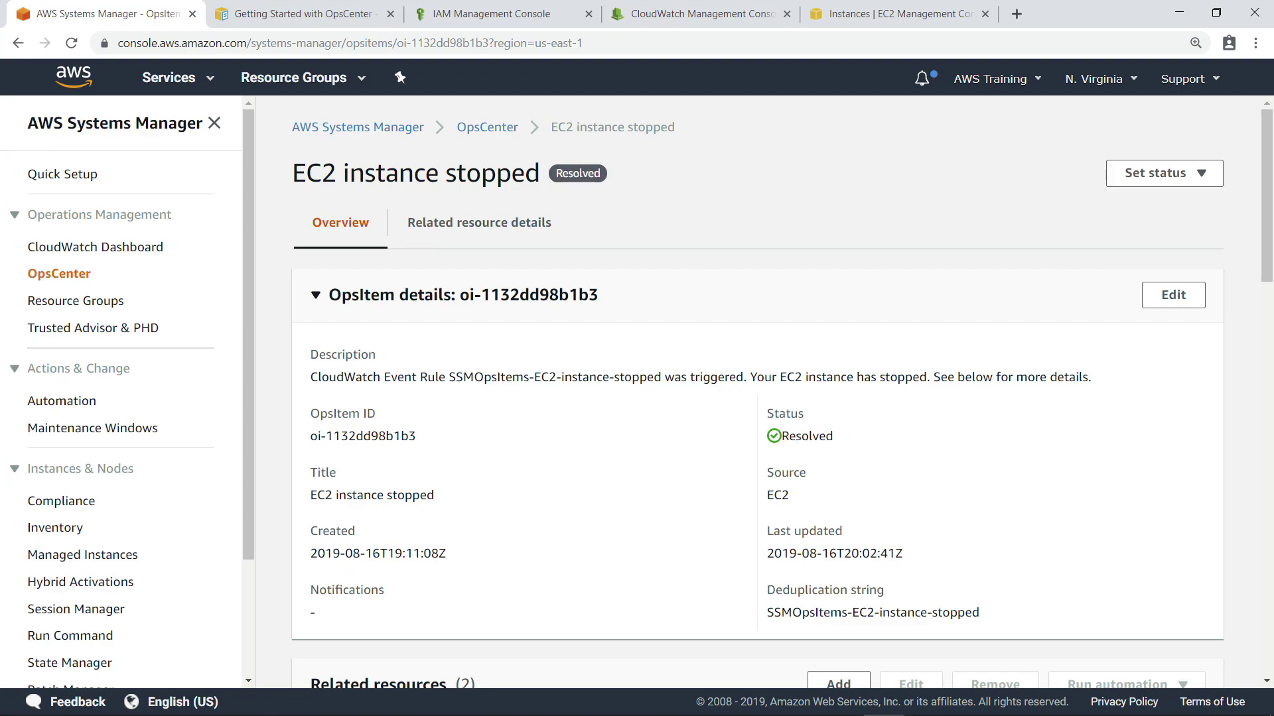